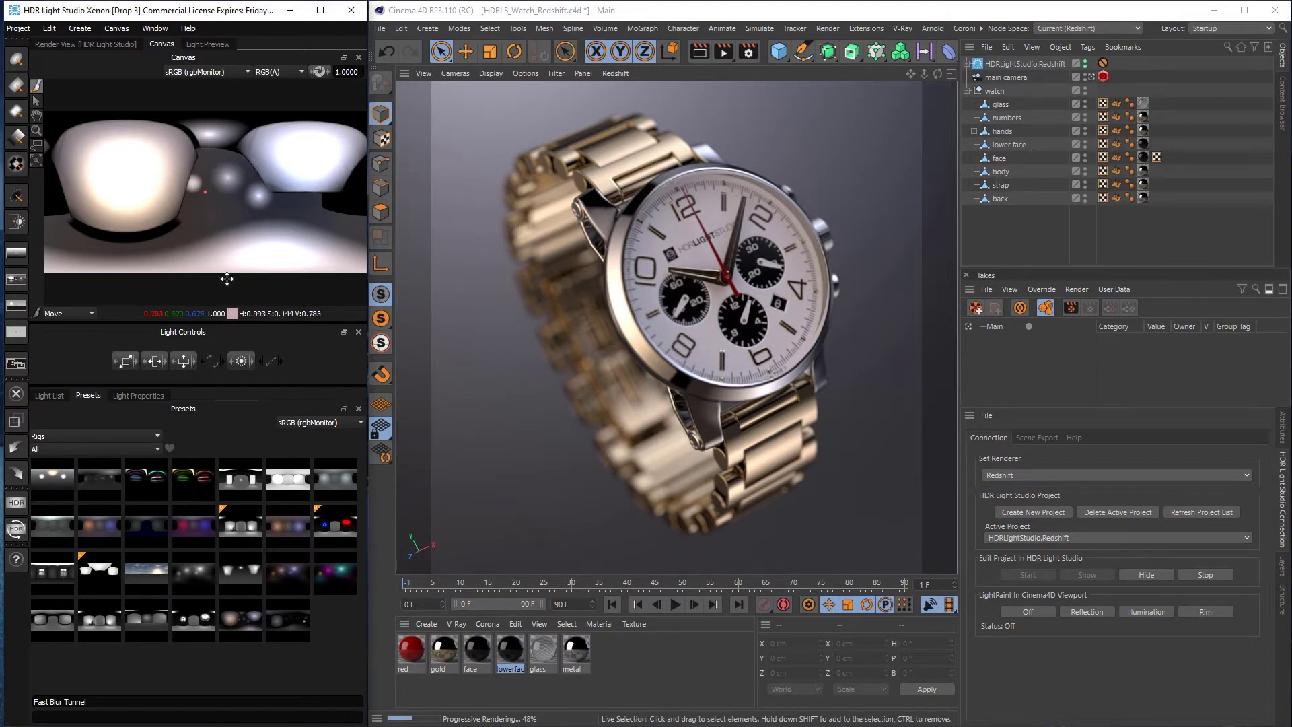
Create a new HDR Light Studio project for Redshift and replace its lights with the Light Tent 5 rig preset.
{"action": "left_click", "coordinate": [1043, 514]}
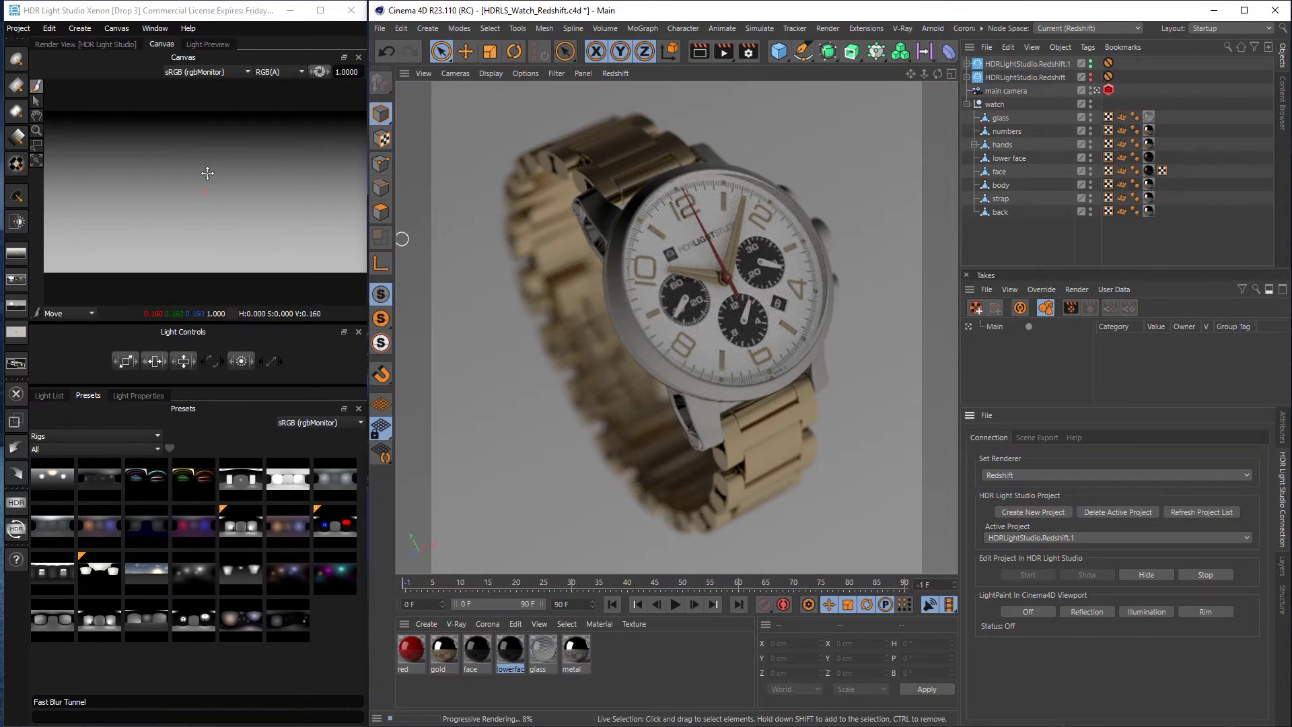
{"action": "right_click", "coordinate": [190, 534]}
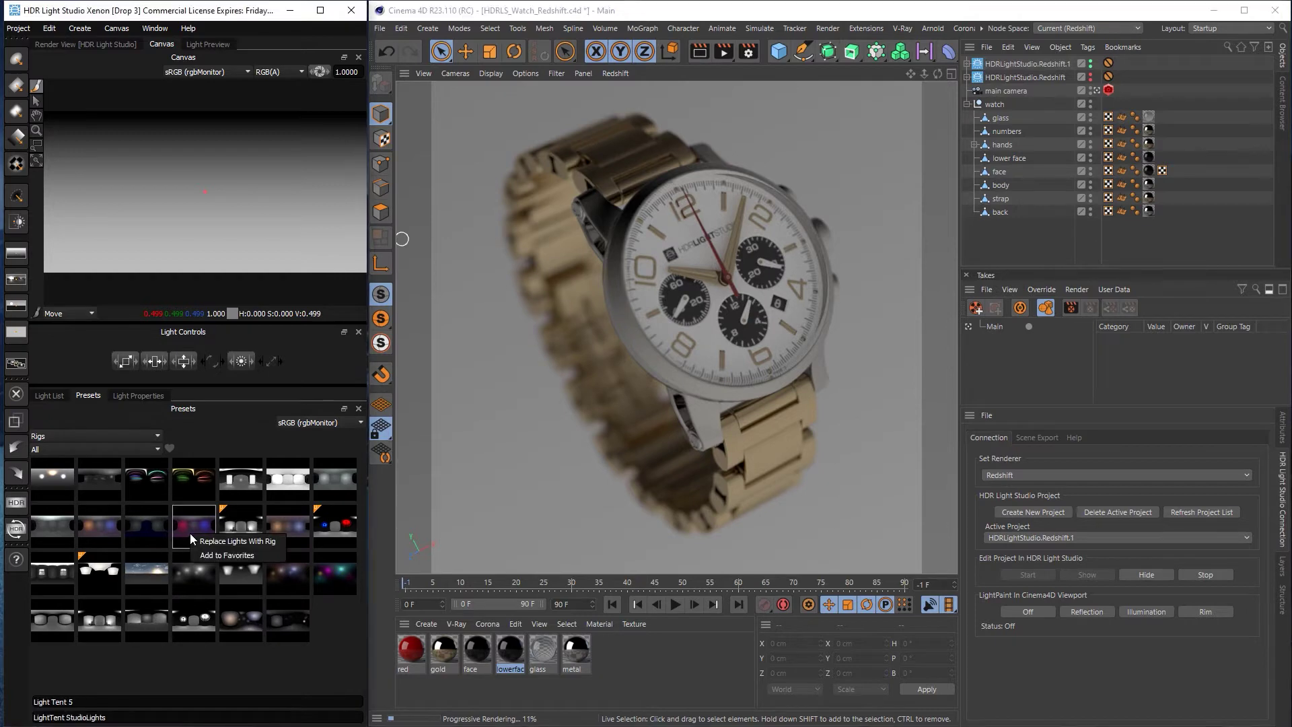
{"action": "left_click", "coordinate": [232, 541]}
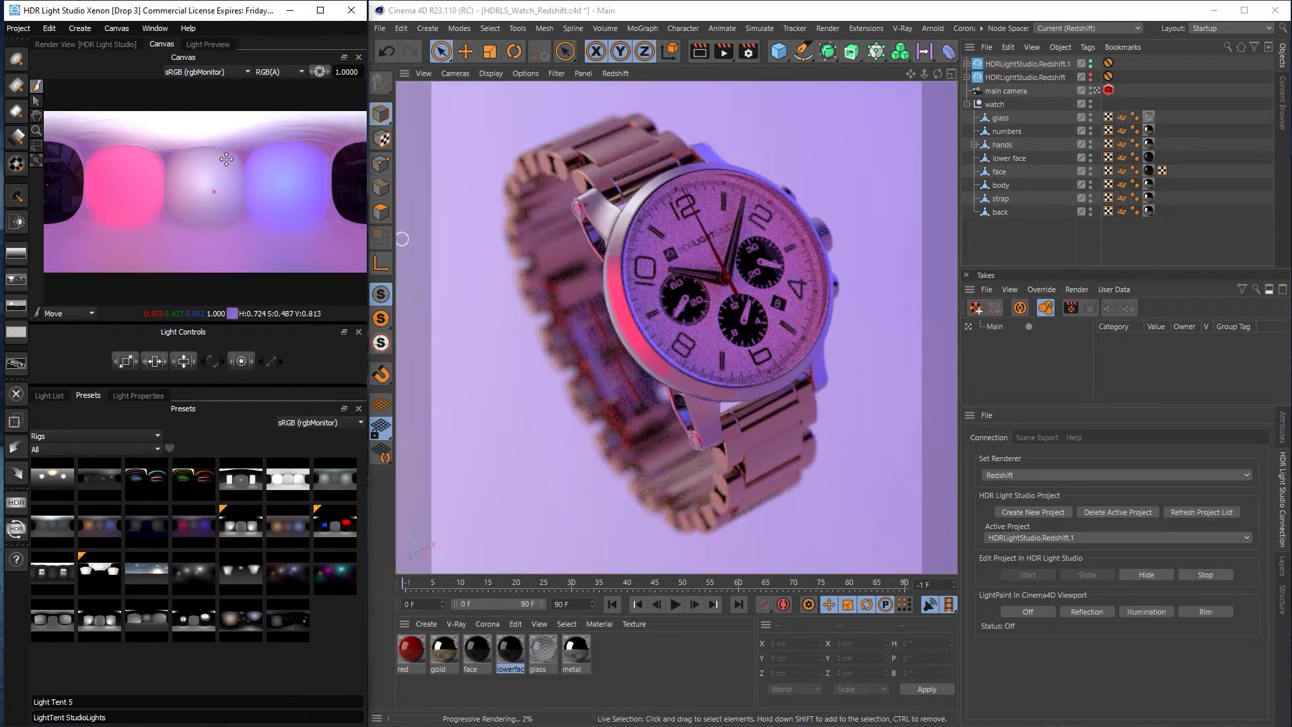
Create another HDR Light Studio project and replace its lights with the Soft Studio 03 - Colors rig.
{"action": "left_click", "coordinate": [1051, 514]}
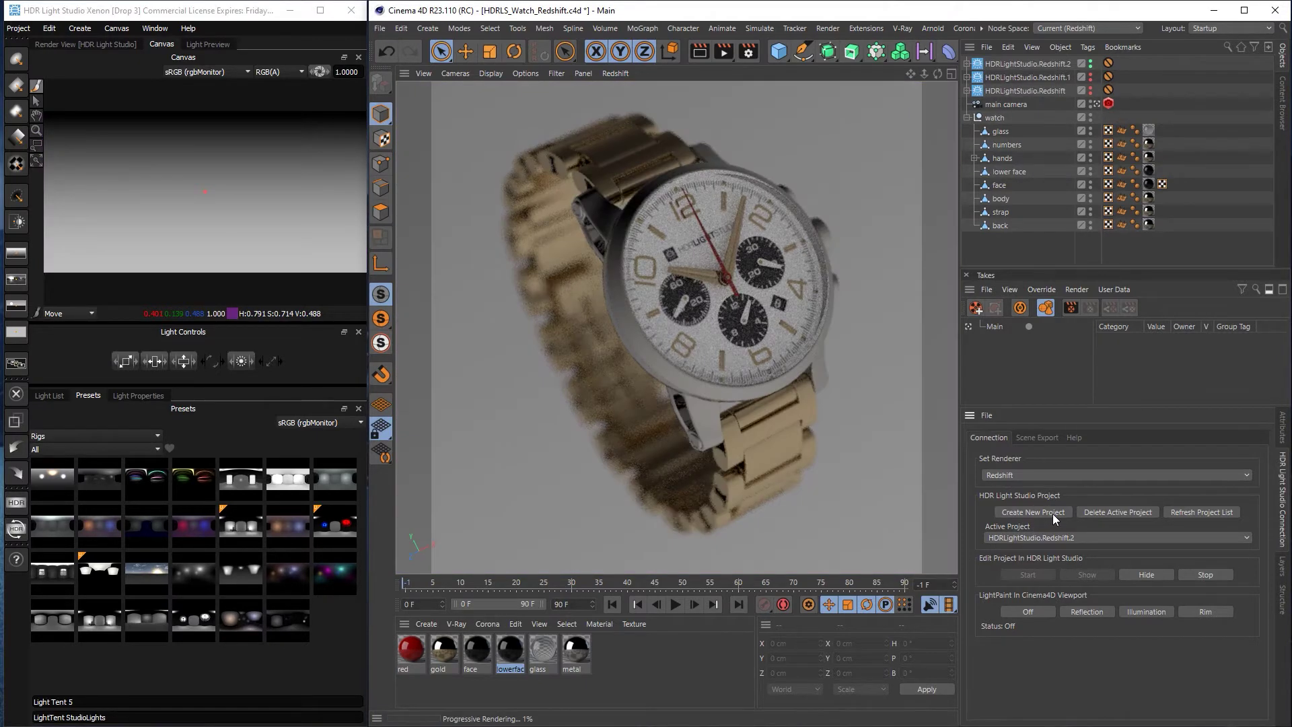
{"action": "right_click", "coordinate": [333, 576]}
{"action": "left_click", "coordinate": [346, 586]}
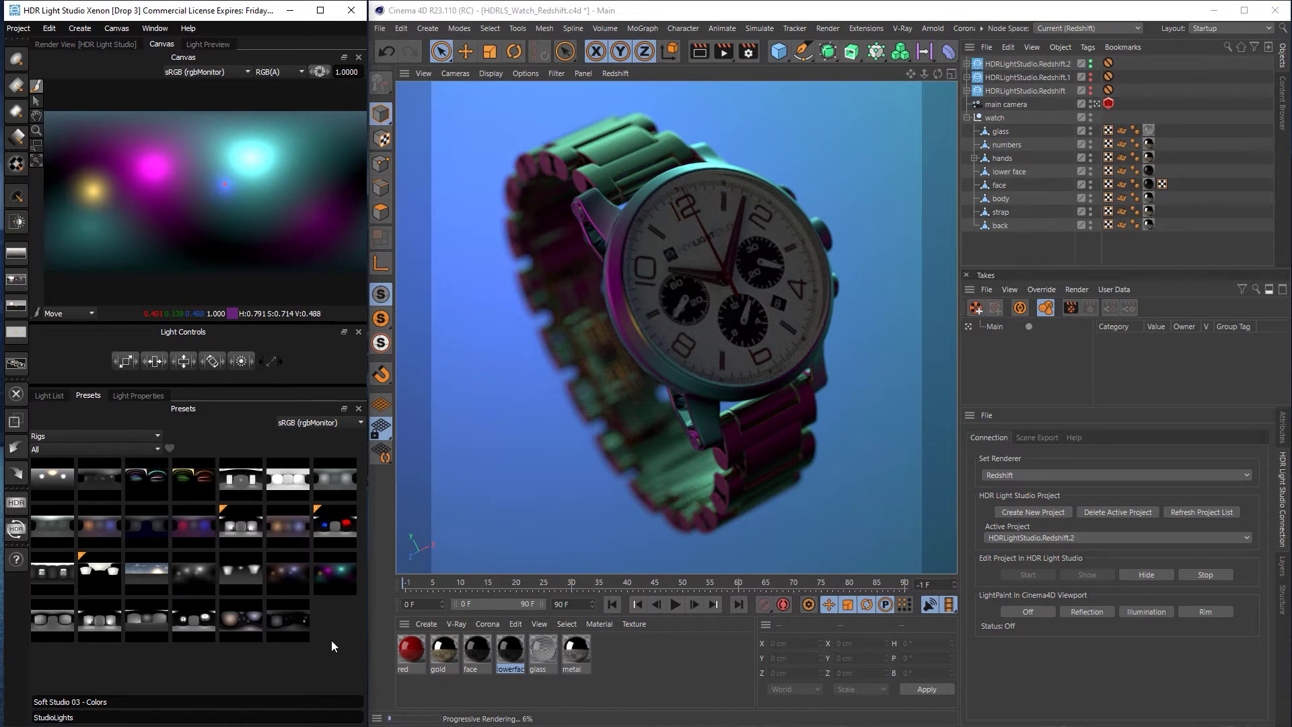
Rename the three HDR Light Studio objects, oldest to newest, as lights1, lights2 and lights3, and refresh the project list.
{"action": "double_click", "coordinate": [1026, 91]}
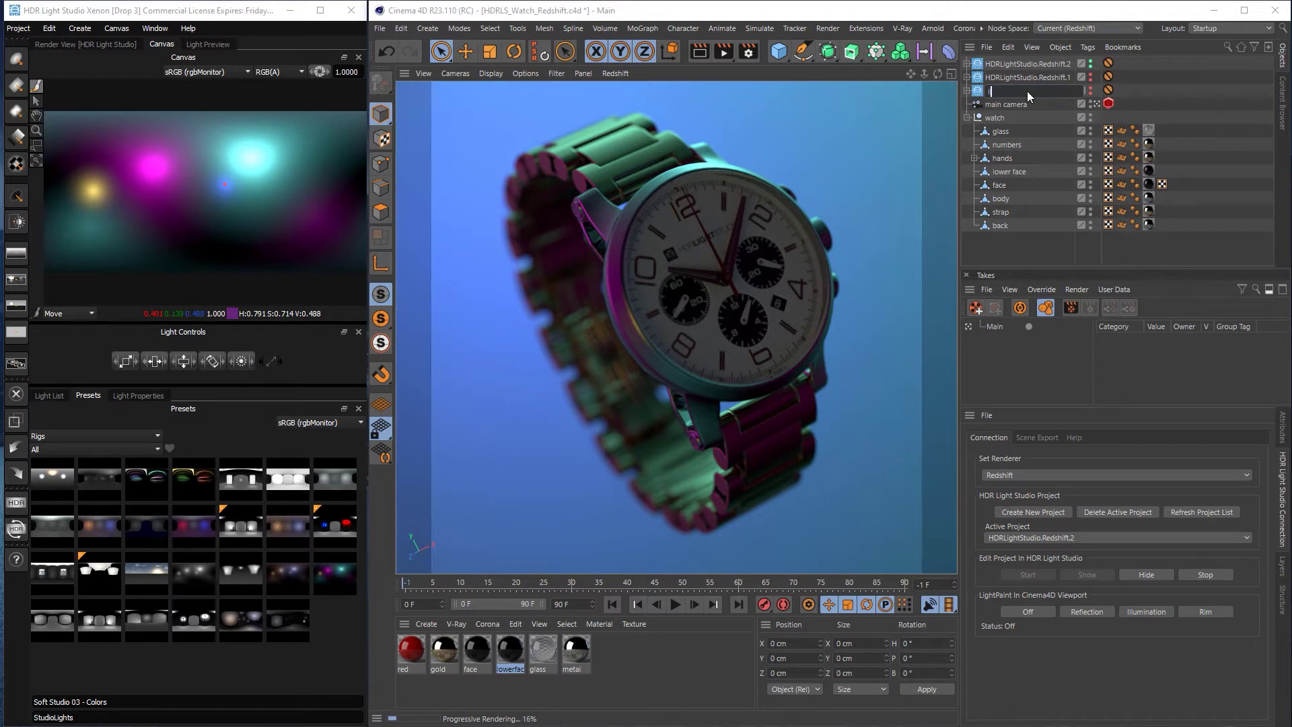
{"action": "type", "text": "lights"}
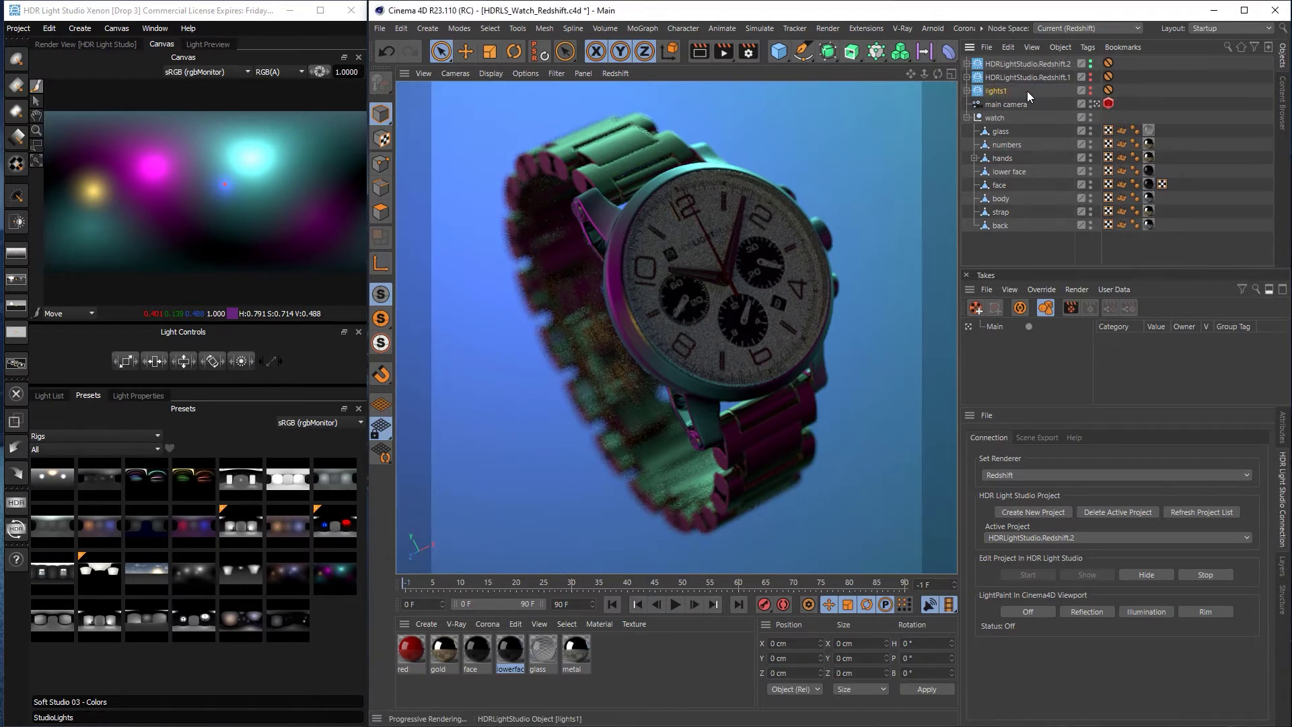
{"action": "type", "text": "1"}
{"action": "double_click", "coordinate": [1028, 78]}
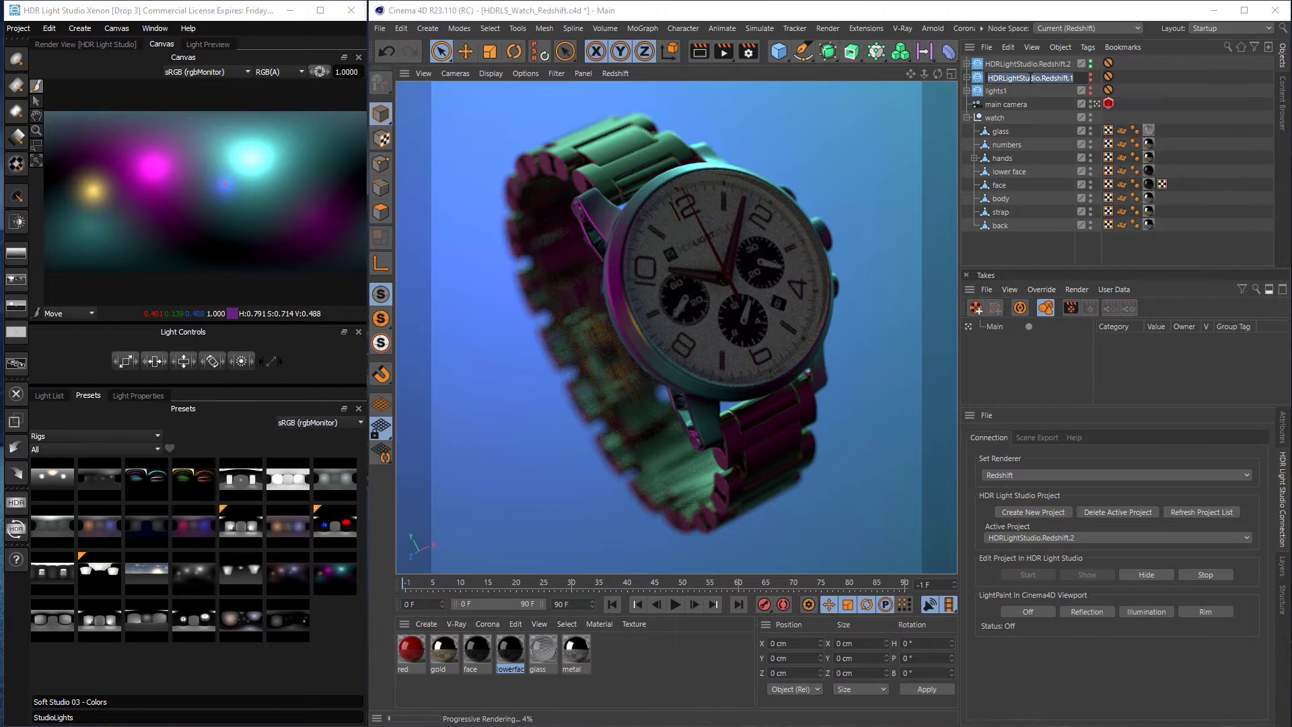
{"action": "type", "text": "lights2"}
{"action": "key", "text": "Return"}
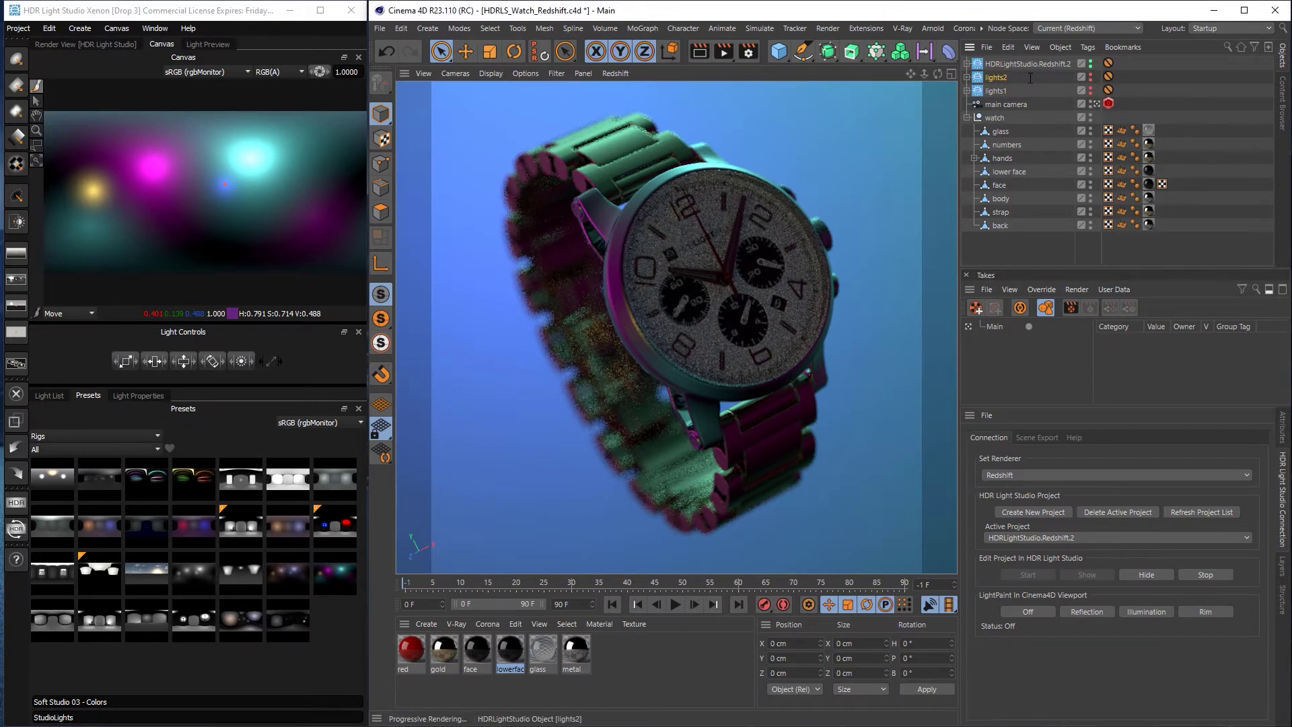
{"action": "double_click", "coordinate": [1032, 64]}
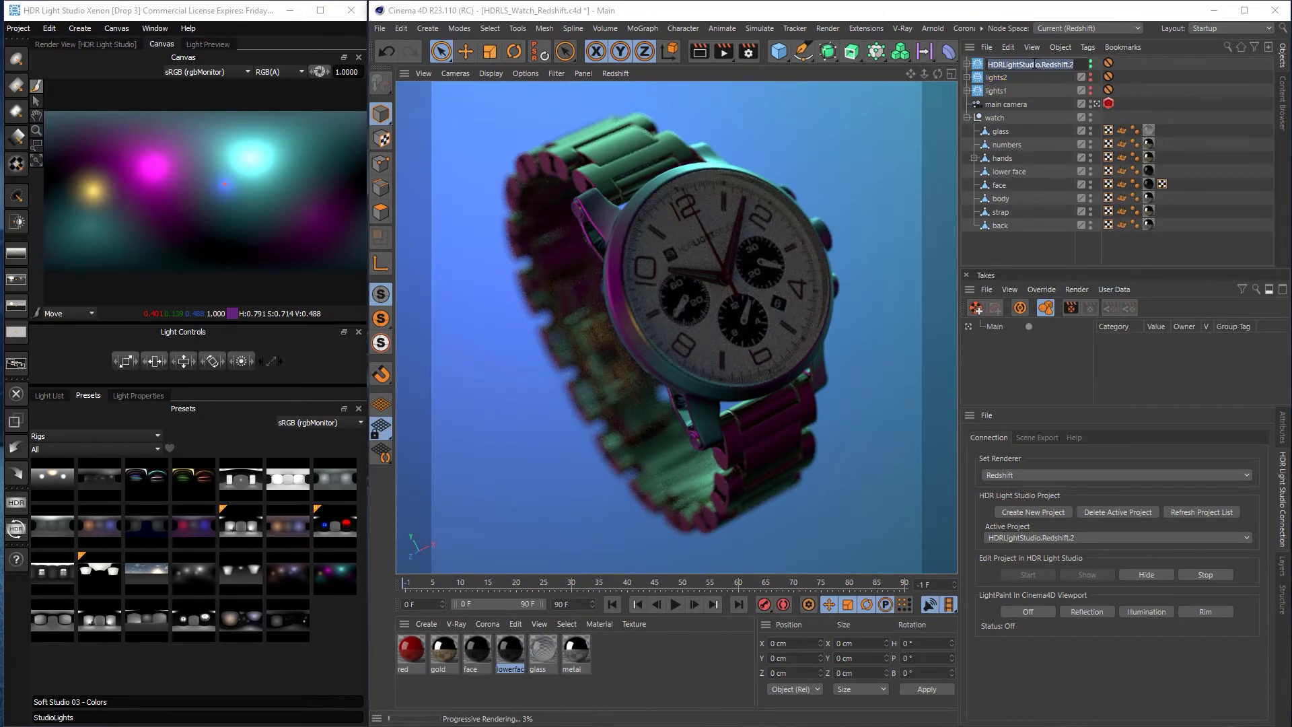
{"action": "type", "text": "lights3"}
{"action": "key", "text": "Return"}
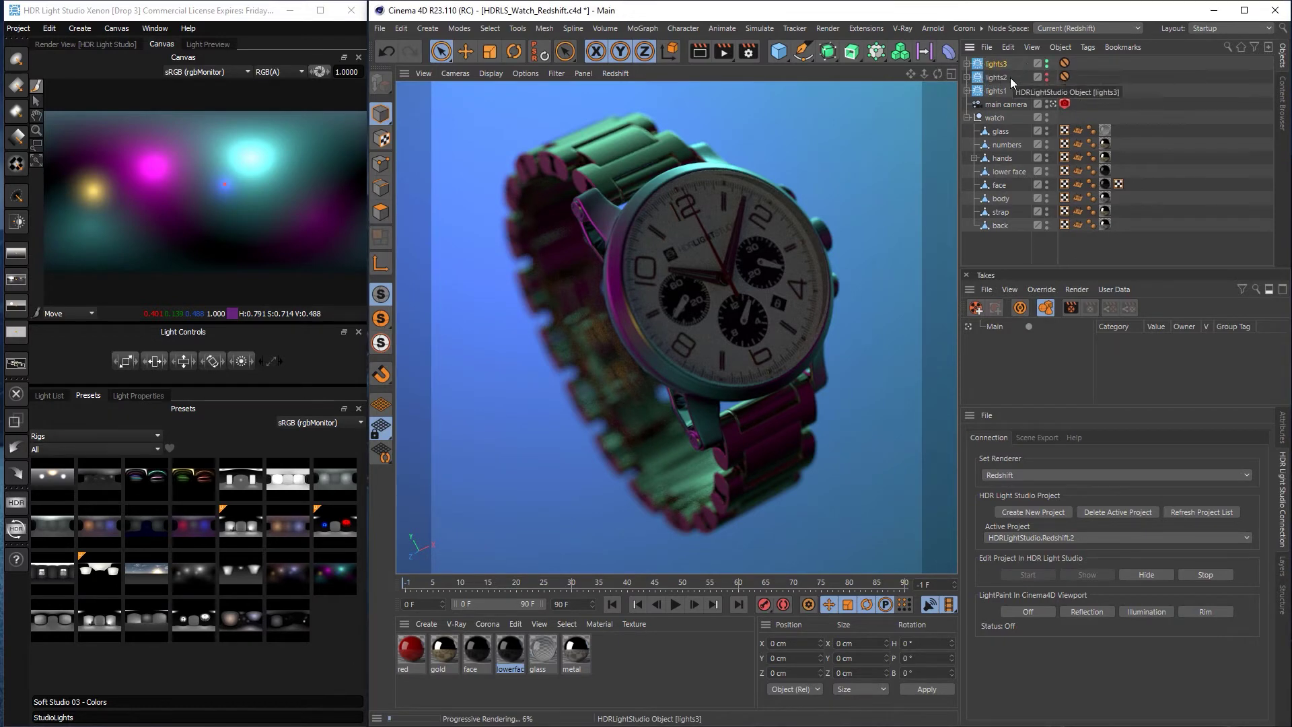
{"action": "left_click", "coordinate": [1211, 512]}
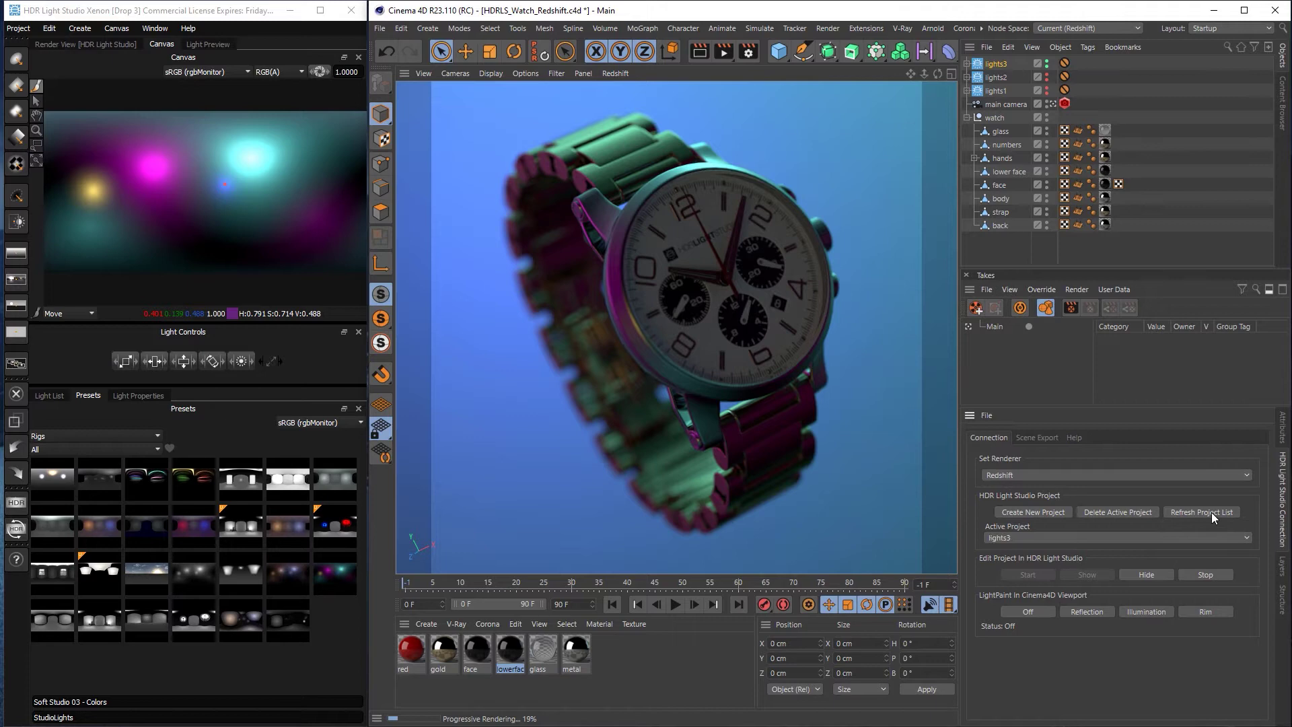
Switch the active project between lights1, lights2 and lights3 to compare the lighting of each on the watch.
{"action": "left_click", "coordinate": [1068, 537]}
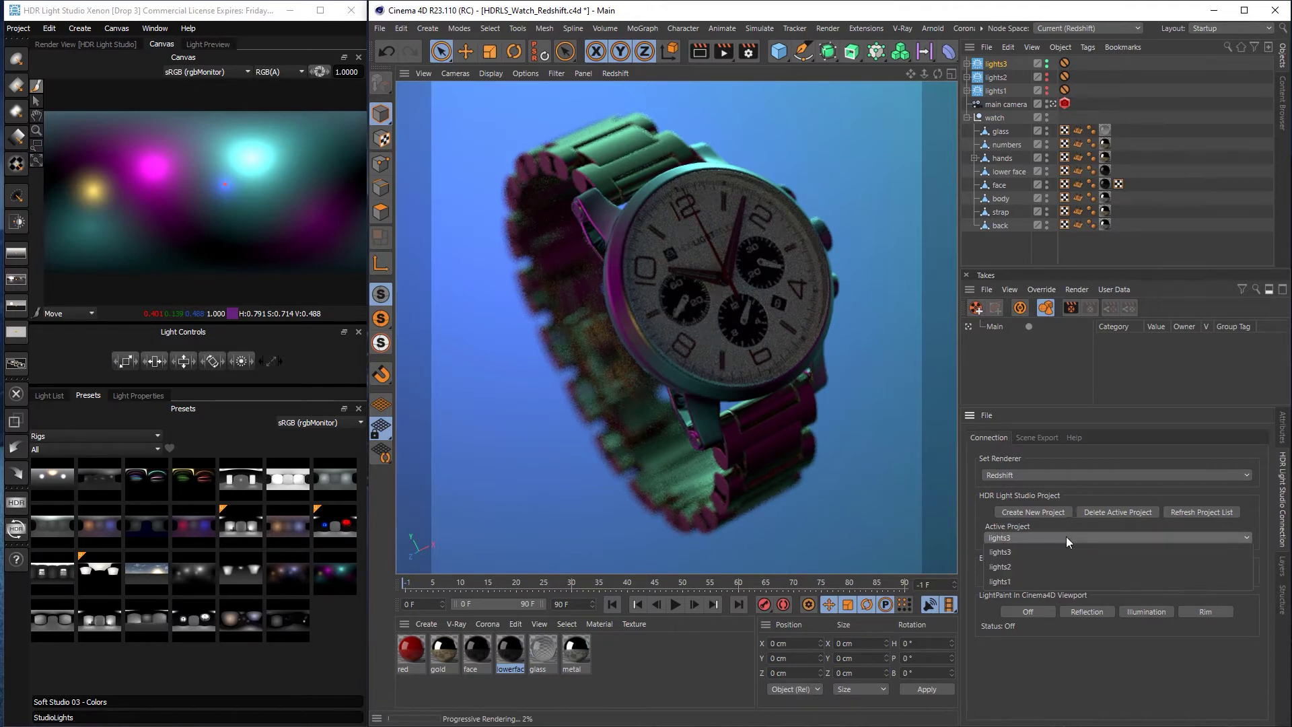
{"action": "left_click", "coordinate": [1012, 580]}
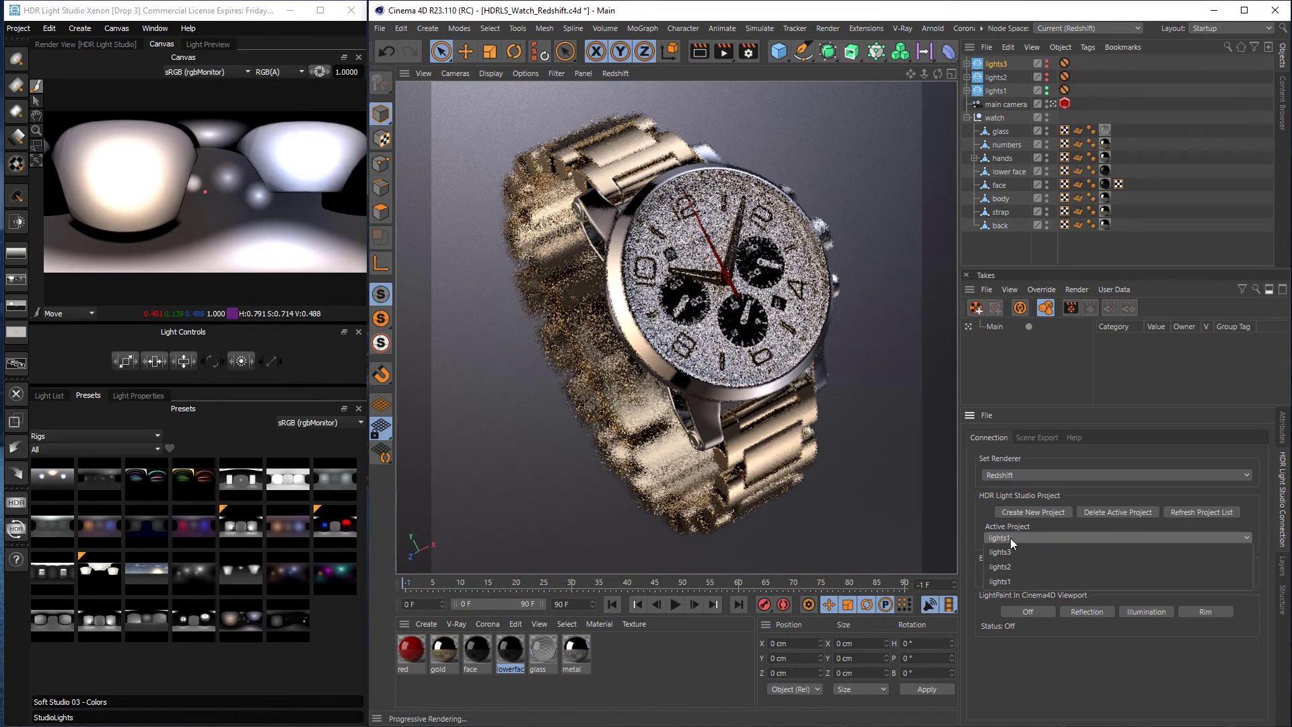
{"action": "left_click", "coordinate": [1024, 568]}
{"action": "left_click", "coordinate": [1024, 542]}
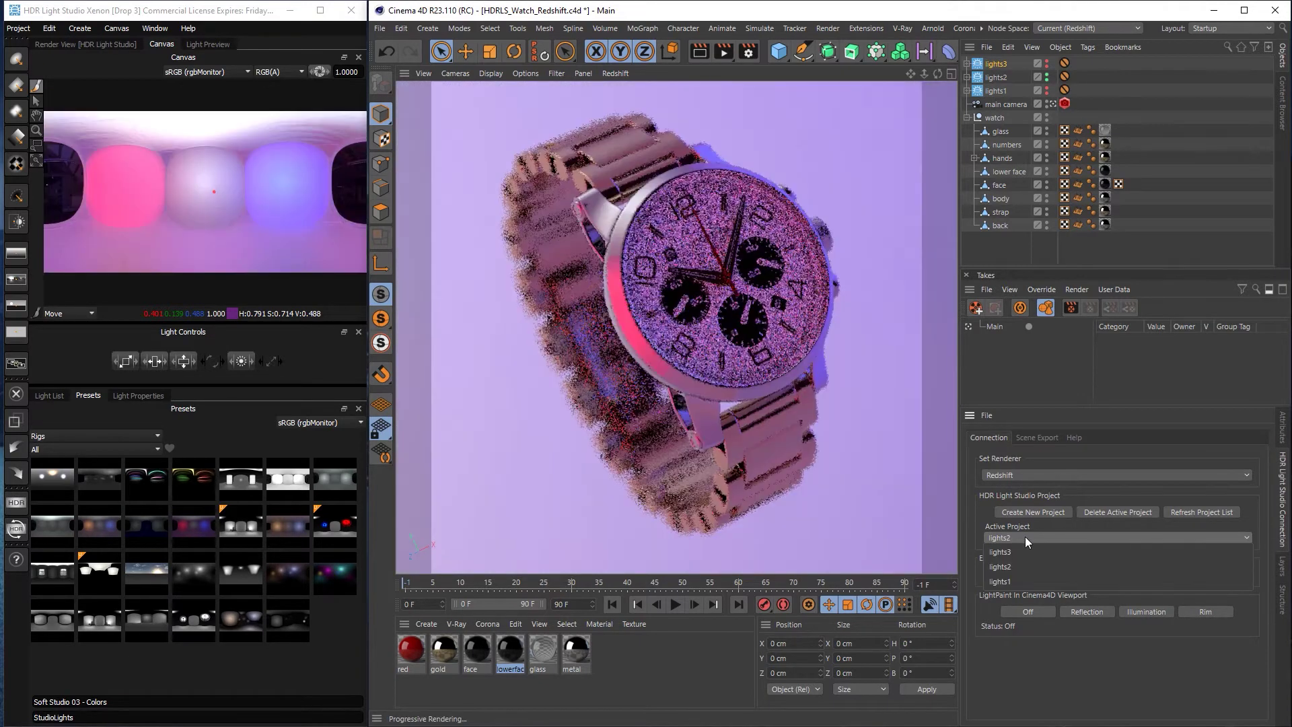
{"action": "left_click", "coordinate": [1024, 547]}
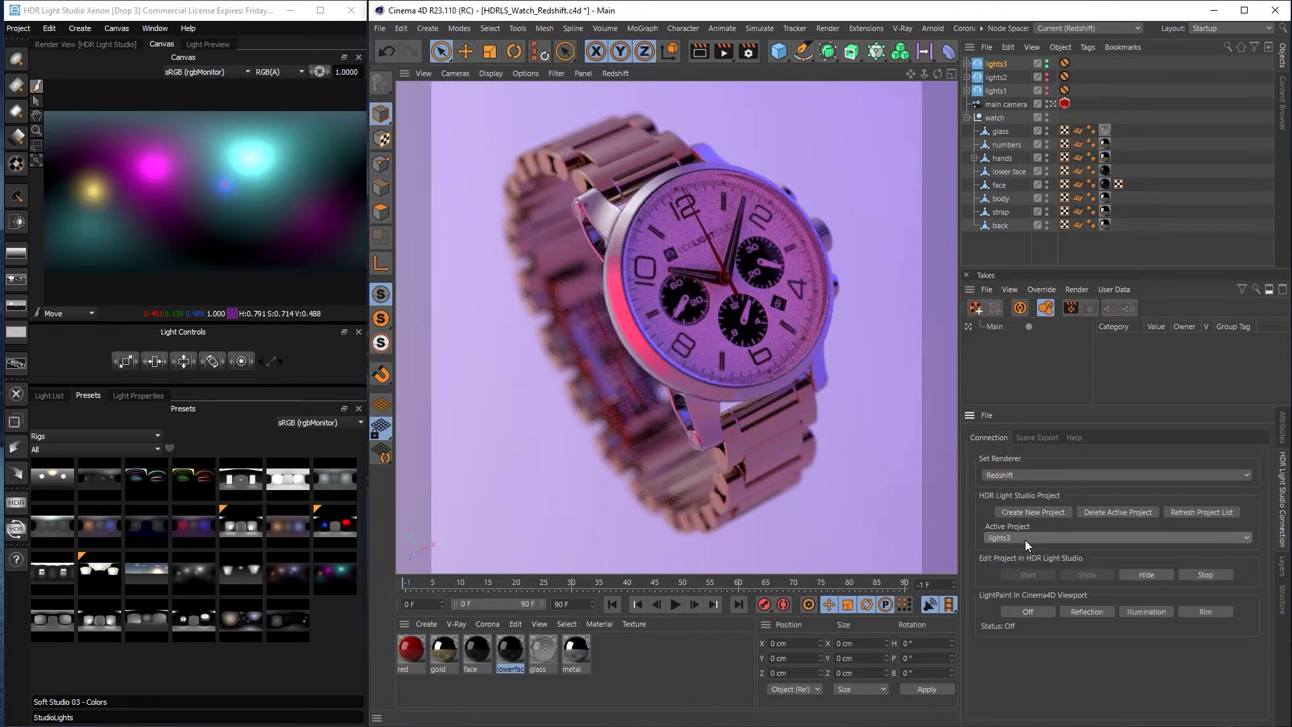
{"action": "left_click", "coordinate": [1024, 537]}
{"action": "left_click", "coordinate": [1024, 564]}
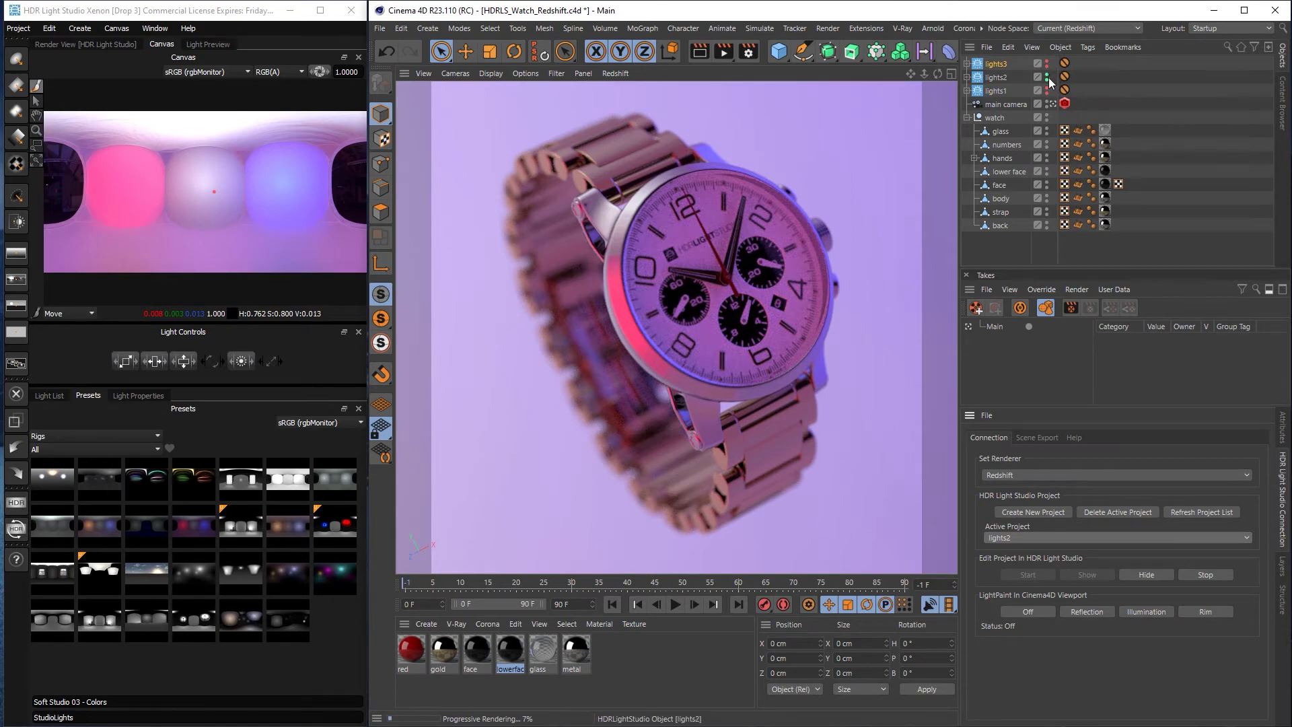
{"action": "left_click", "coordinate": [1047, 535]}
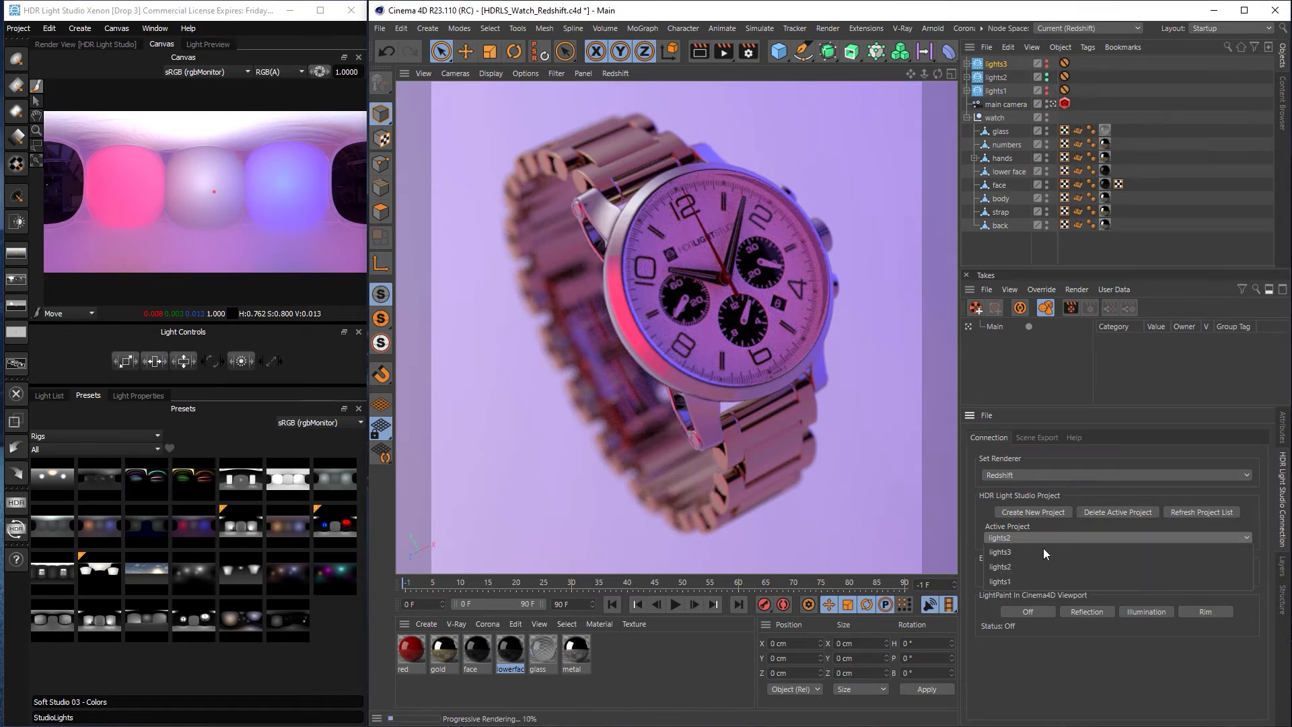
{"action": "left_click", "coordinate": [1035, 579]}
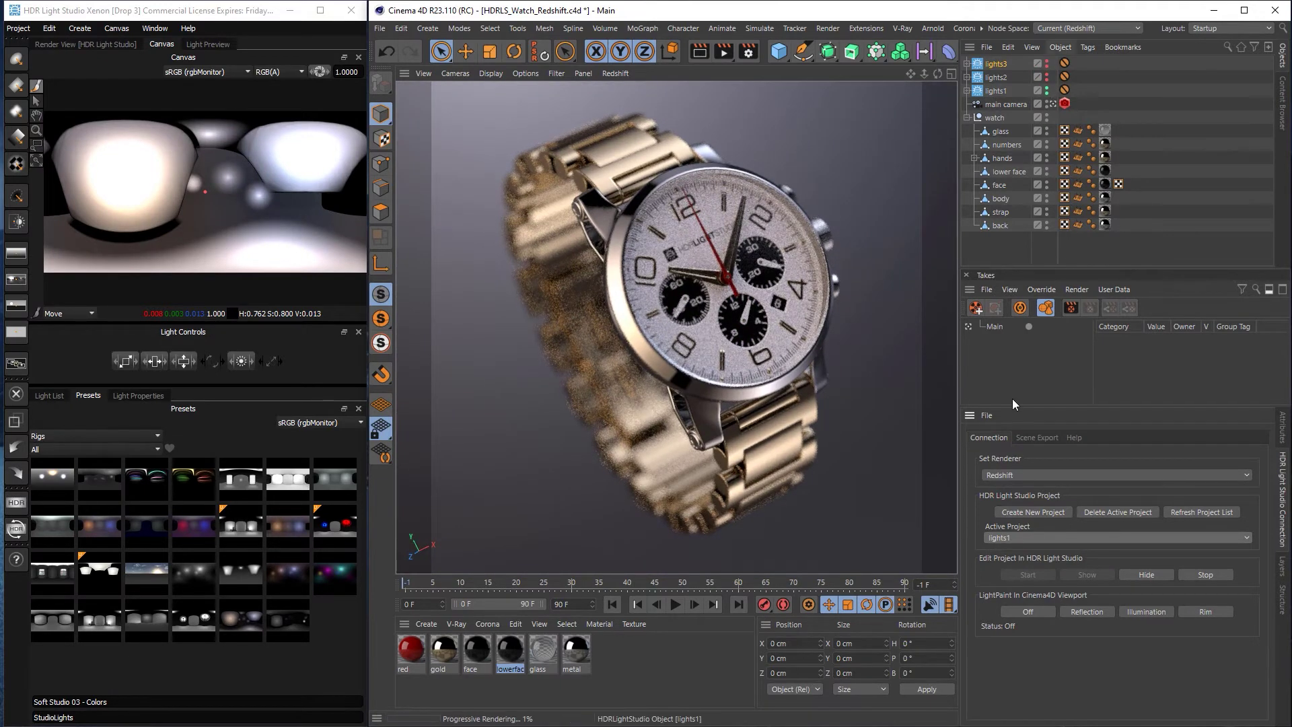
{"action": "left_click", "coordinate": [1028, 536]}
{"action": "left_click", "coordinate": [1029, 552]}
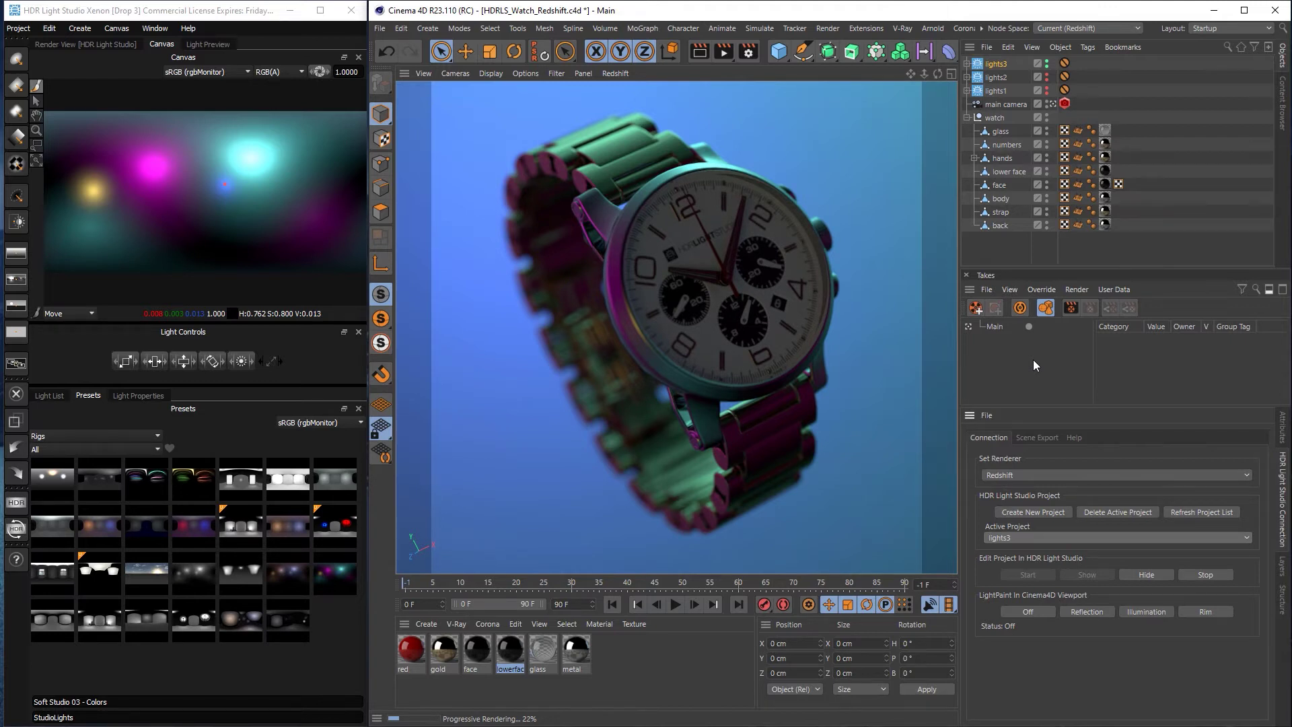
Activate the lights1 project and production-render its lighting map to lights1.exr on the Desktop, replacing the existing file.
{"action": "left_click", "coordinate": [1019, 538]}
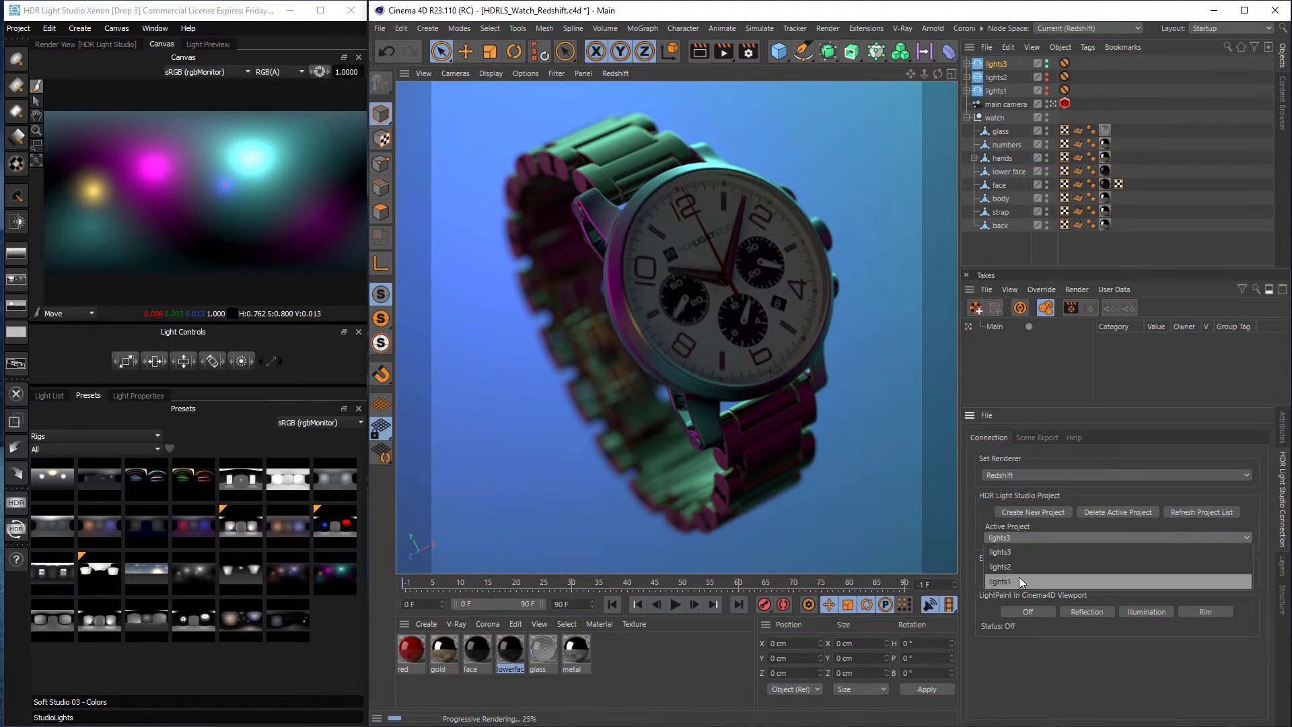
{"action": "left_click", "coordinate": [1019, 578]}
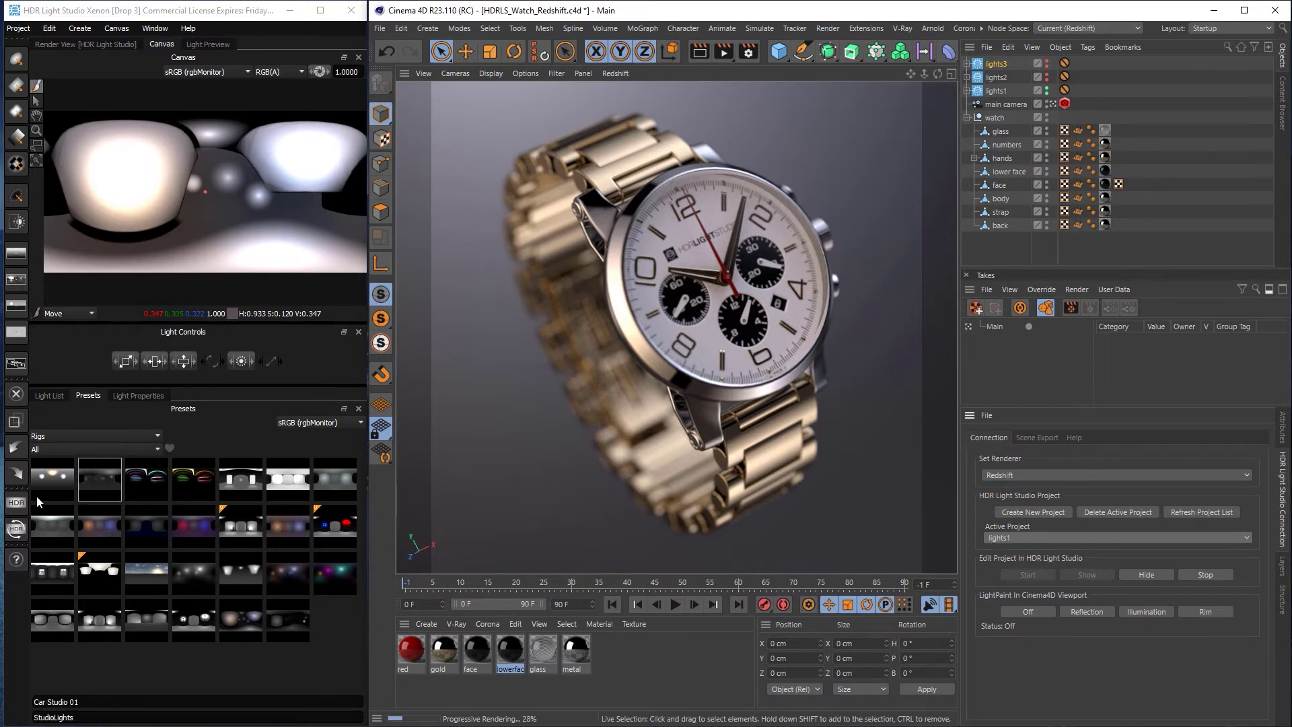
{"action": "left_click", "coordinate": [16, 502]}
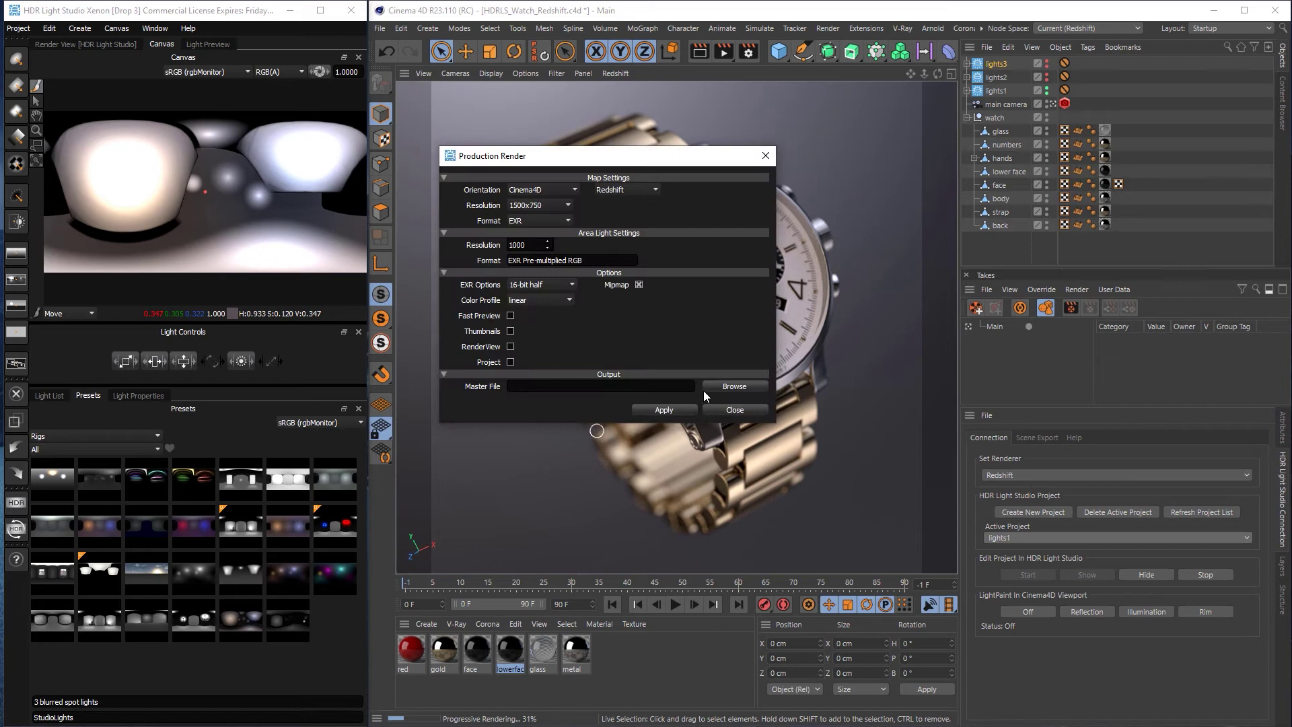
{"action": "left_click", "coordinate": [720, 386]}
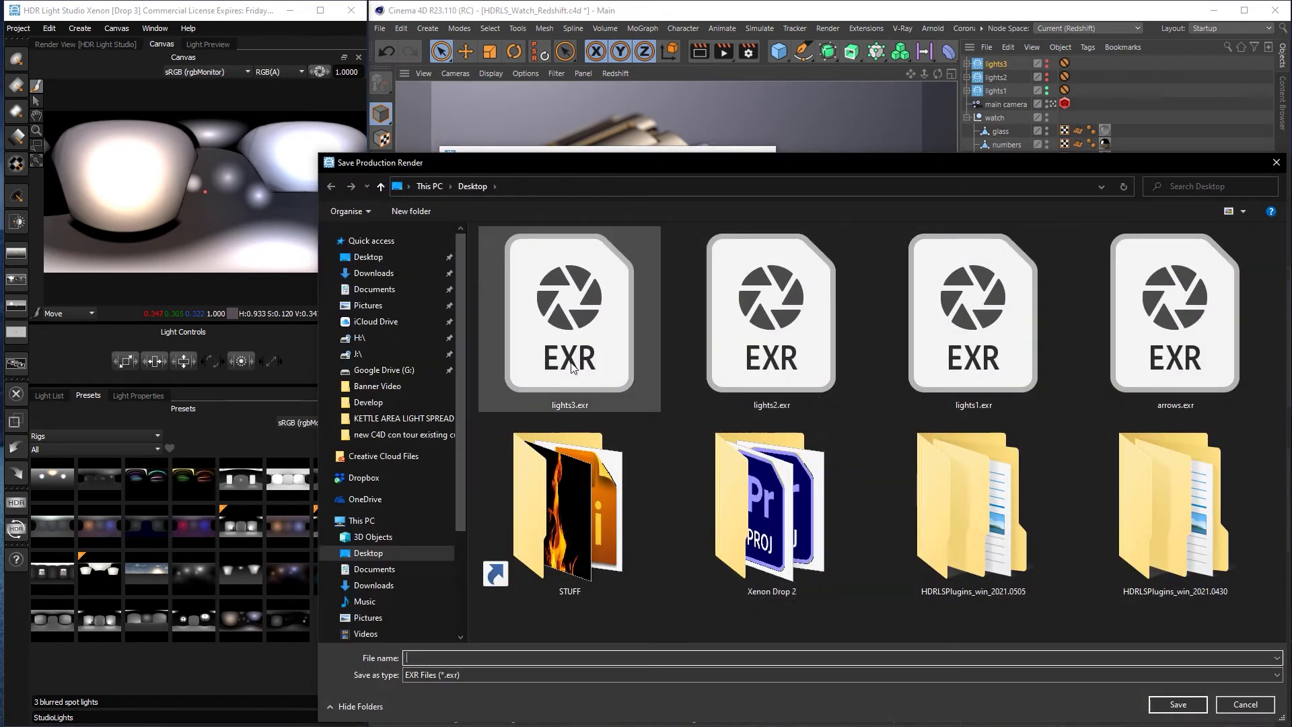
{"action": "left_click", "coordinate": [895, 363]}
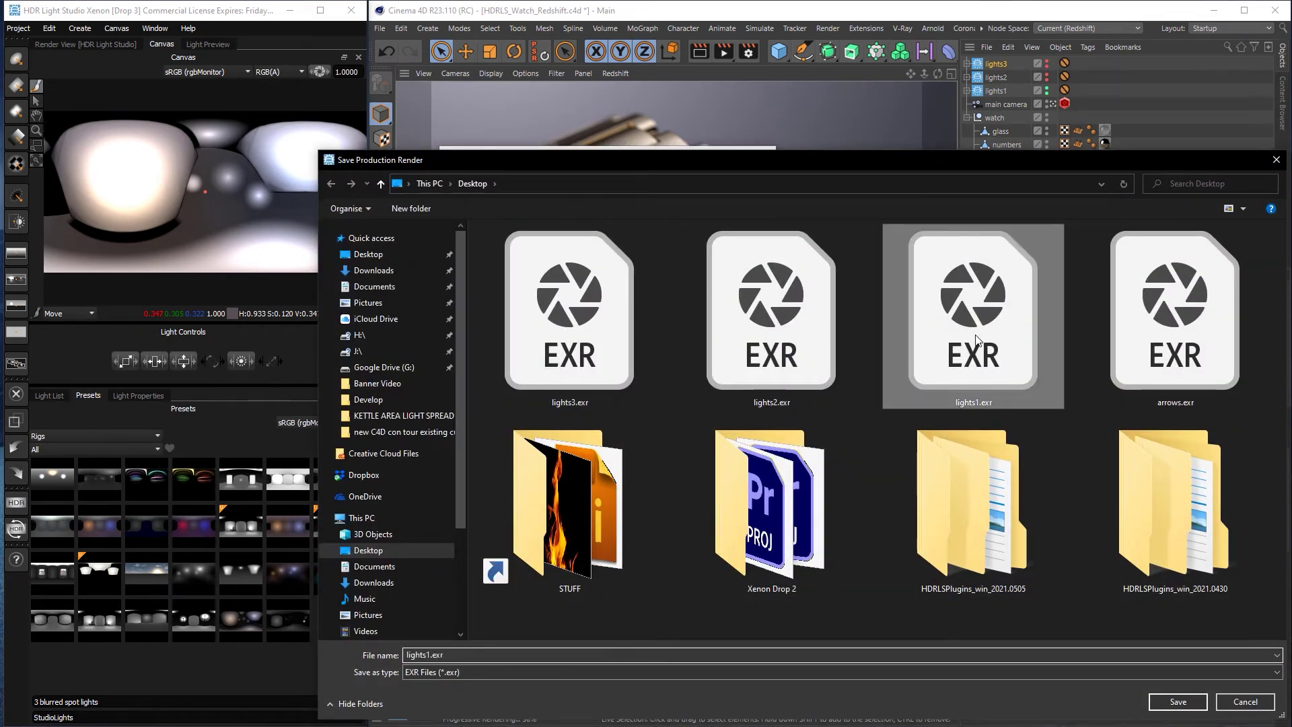
{"action": "left_click", "coordinate": [1162, 702]}
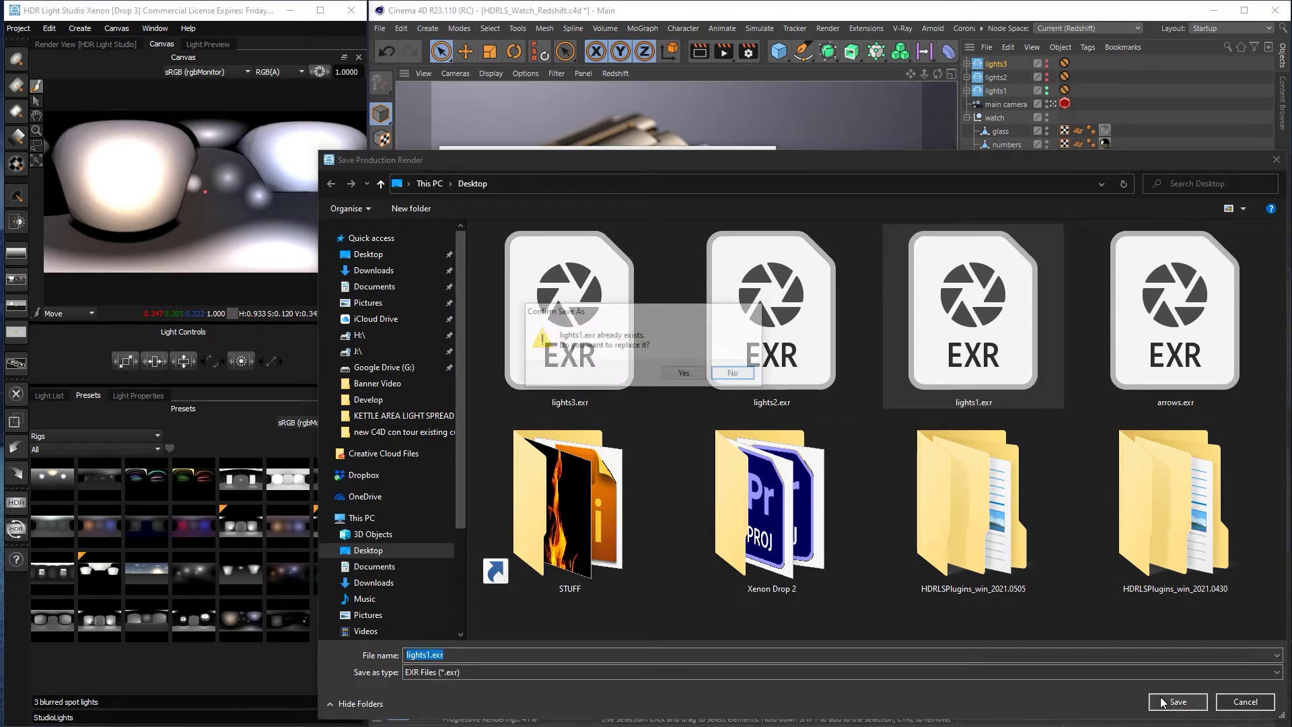
{"action": "left_click", "coordinate": [681, 373]}
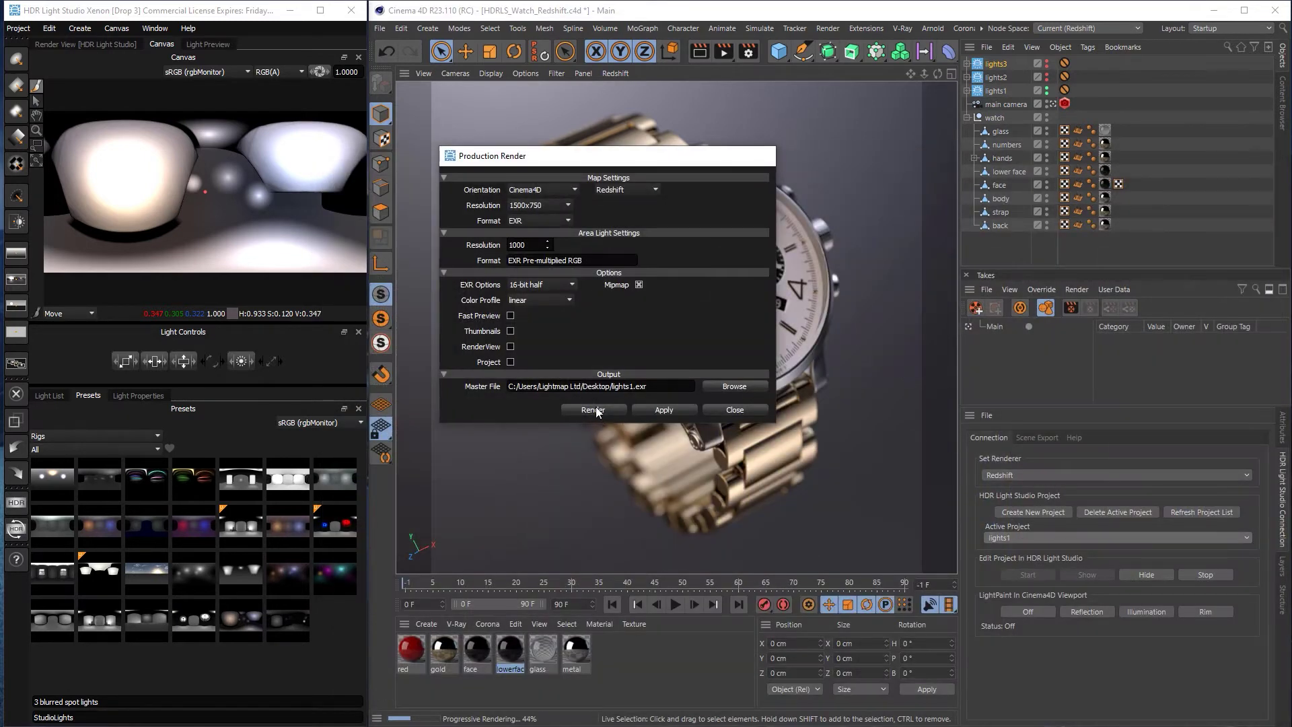
{"action": "left_click", "coordinate": [593, 410]}
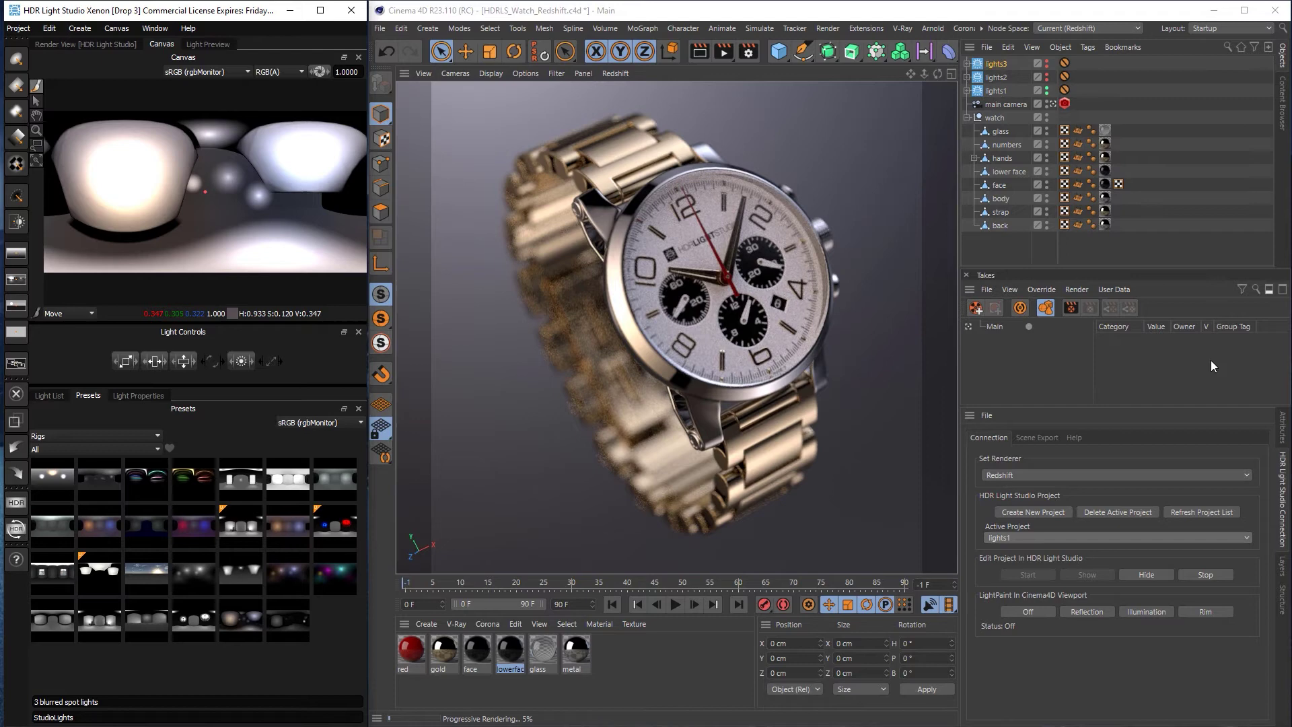
Inspect the dome map image path in the attributes of the Redshift light inside lights1.
{"action": "left_click", "coordinate": [968, 90]}
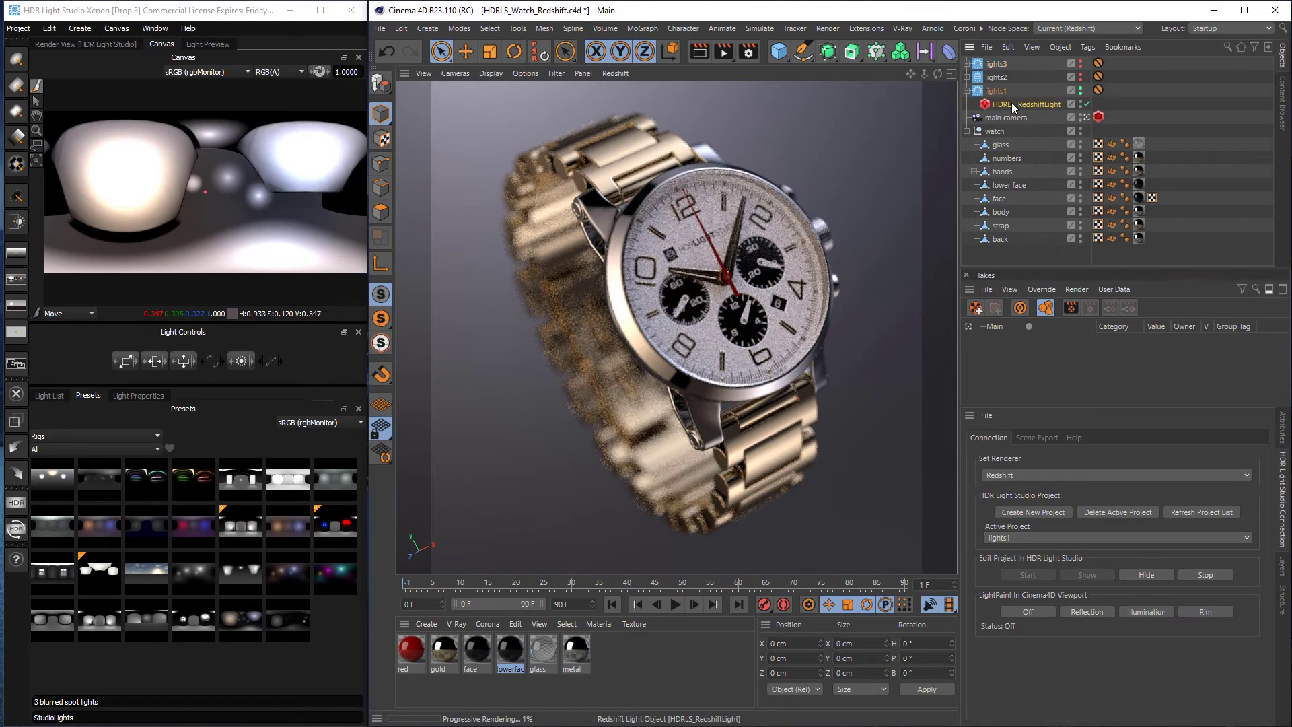
{"action": "left_click", "coordinate": [1283, 430]}
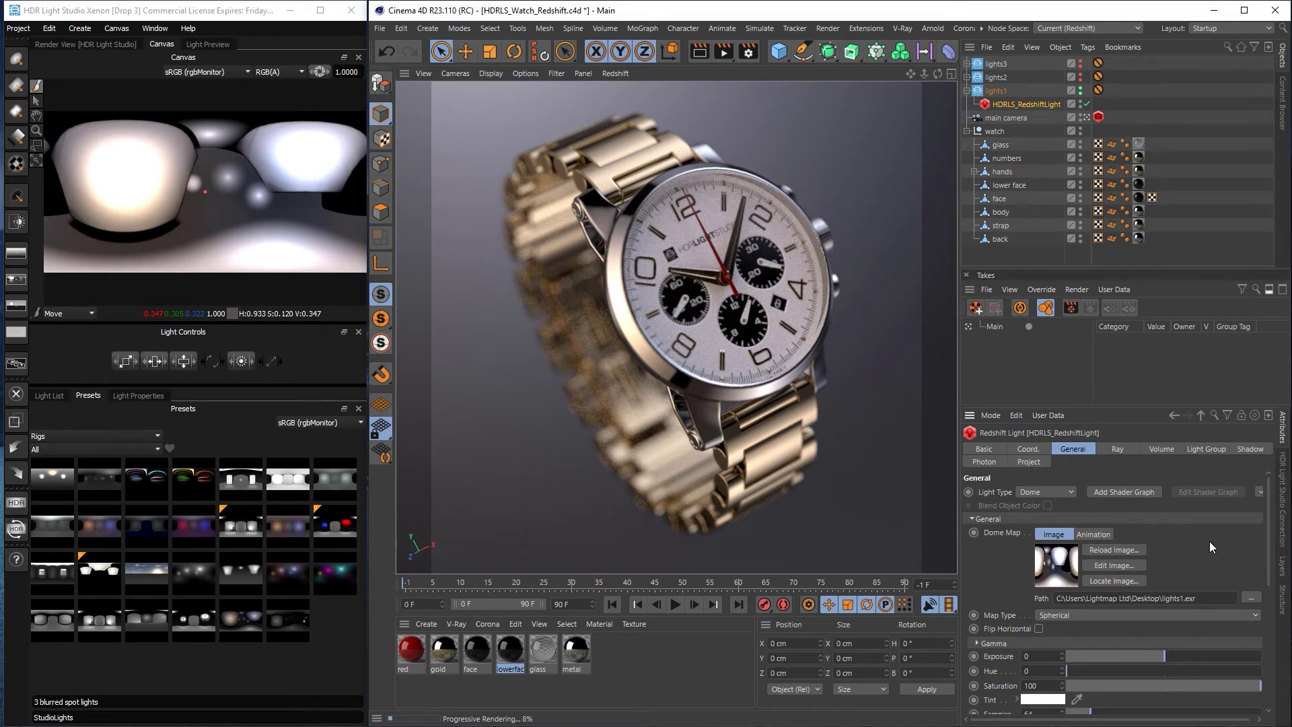
{"action": "left_click", "coordinate": [968, 91]}
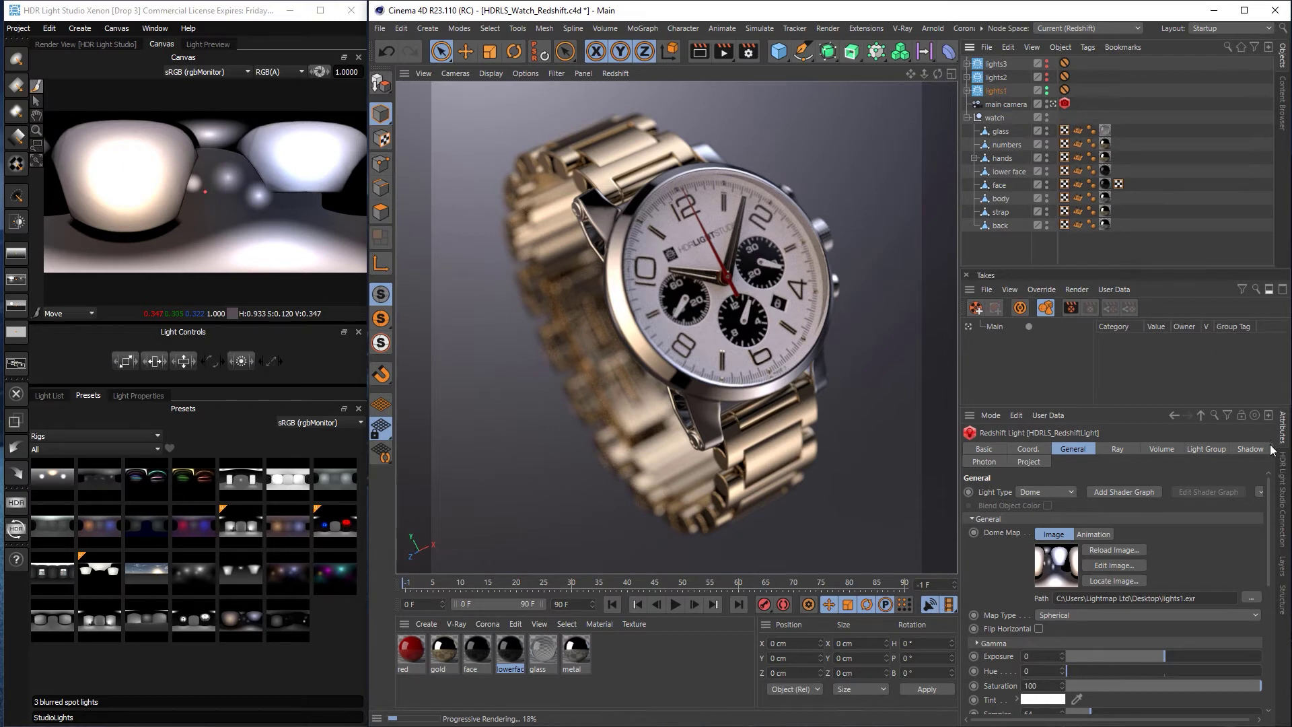
Activate the lights2 project and production-render its lighting map to lights2.exr on the Desktop, replacing the existing file.
{"action": "left_click", "coordinate": [1282, 475]}
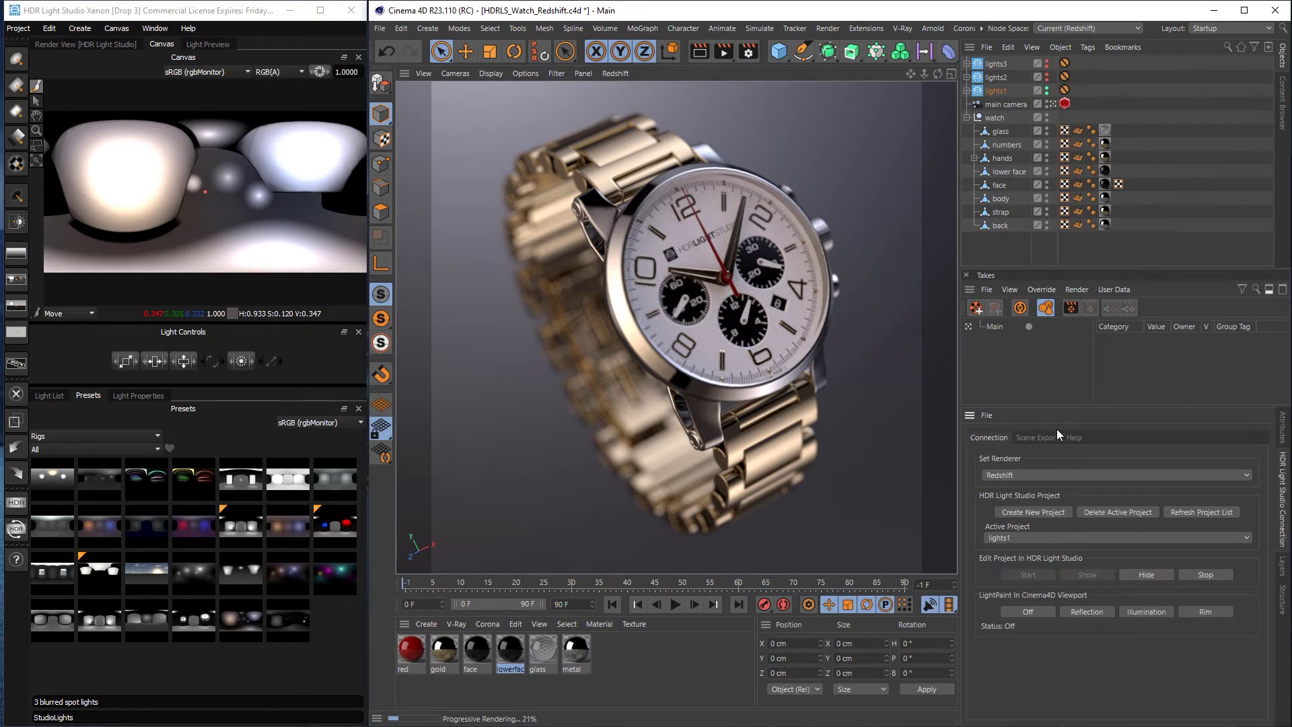
{"action": "left_click", "coordinate": [1059, 538]}
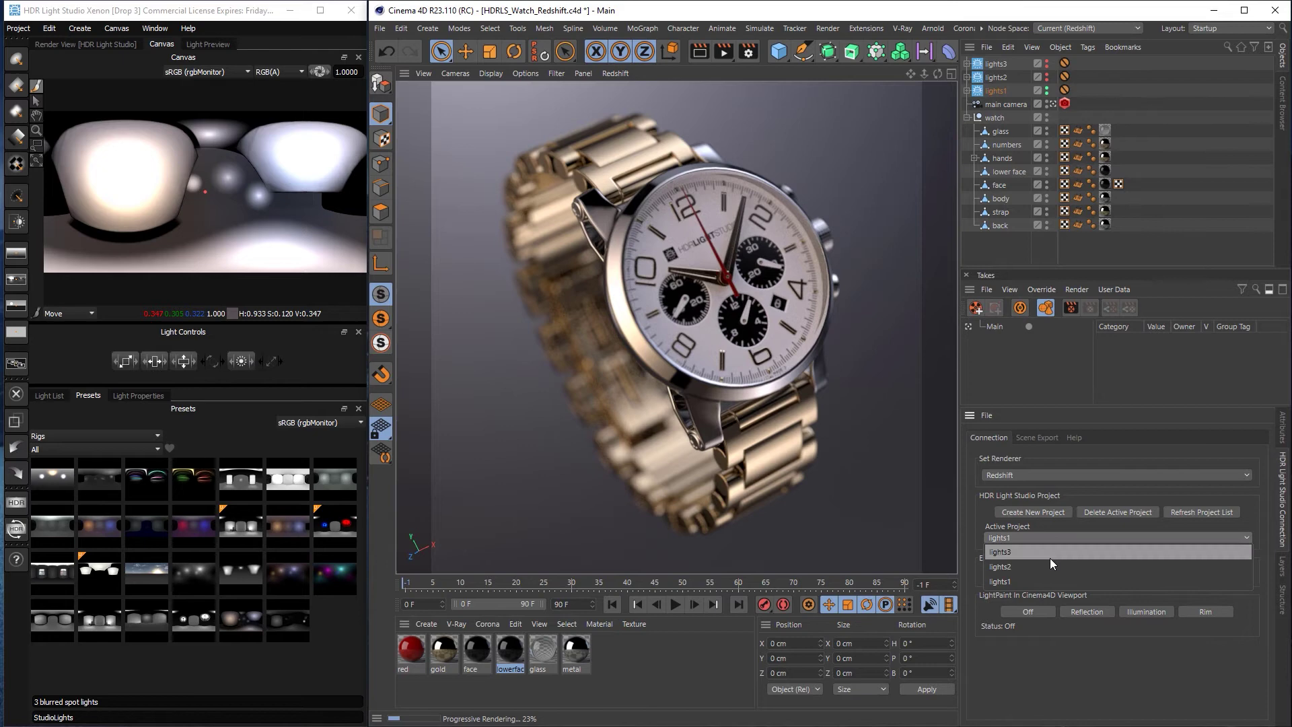
{"action": "left_click", "coordinate": [1048, 563]}
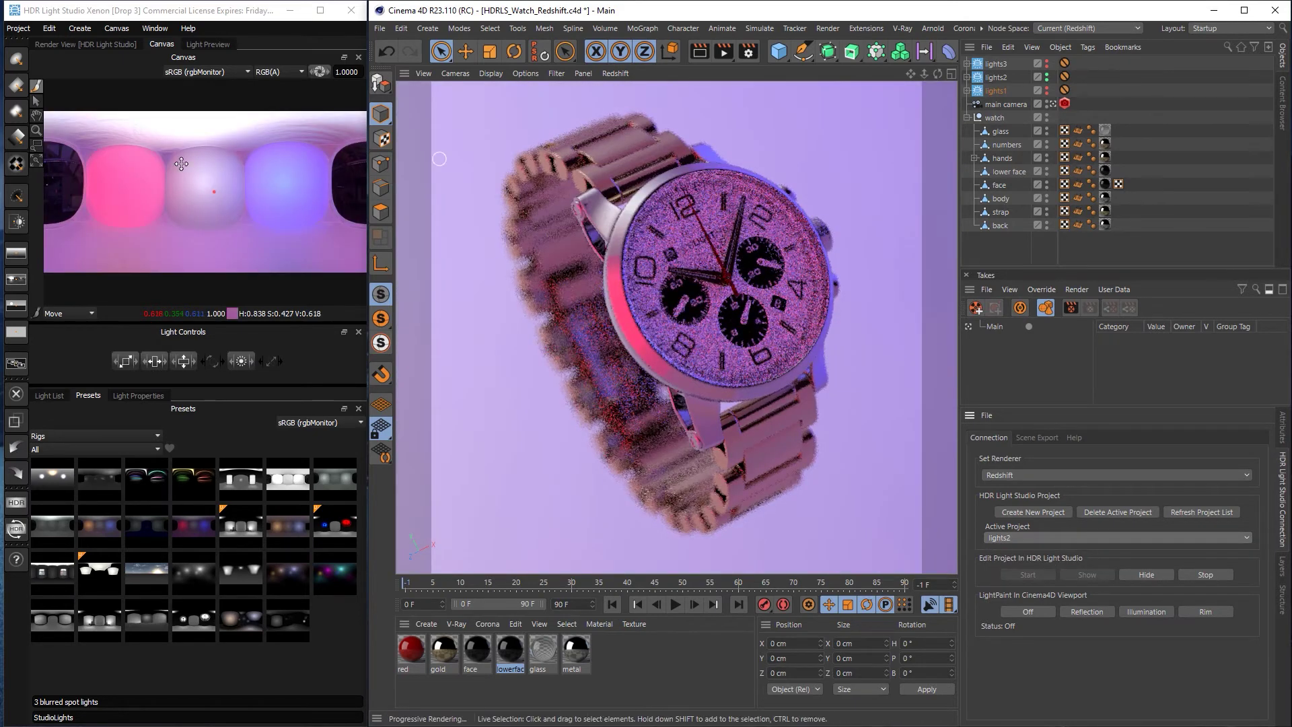
{"action": "left_click", "coordinate": [16, 503]}
{"action": "left_click", "coordinate": [735, 386]}
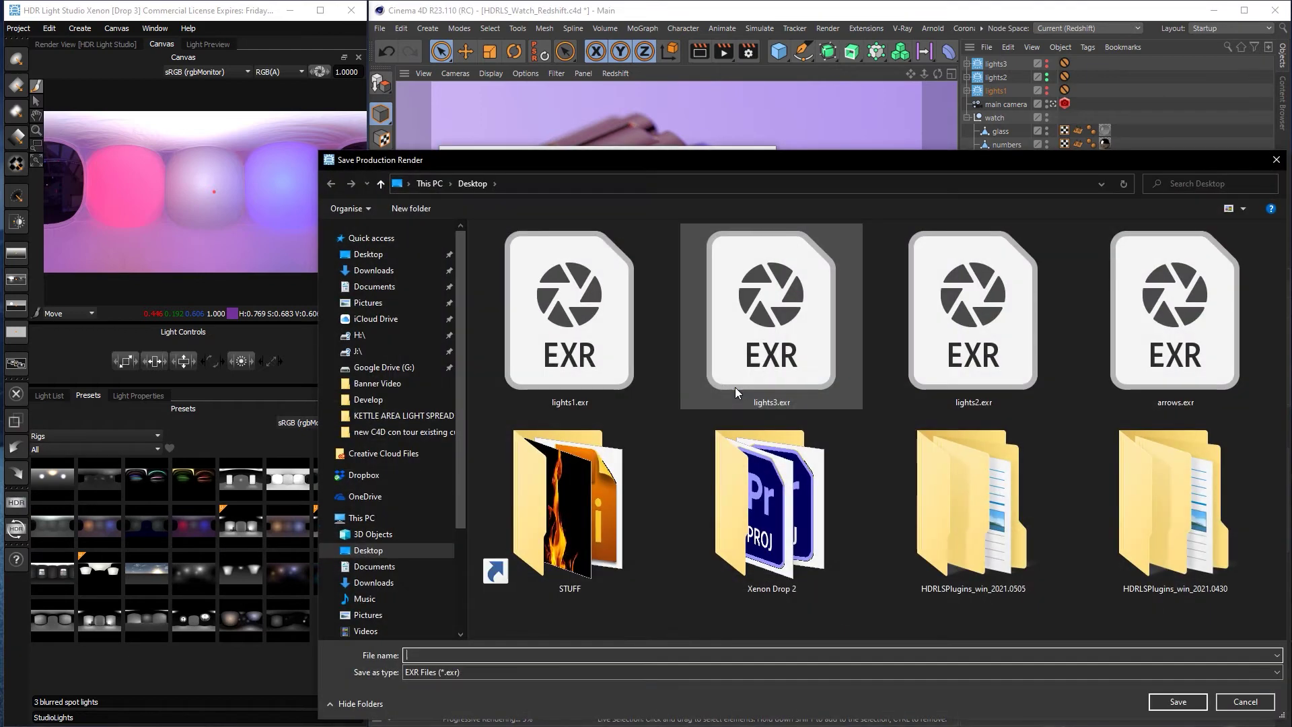
{"action": "left_click", "coordinate": [910, 329]}
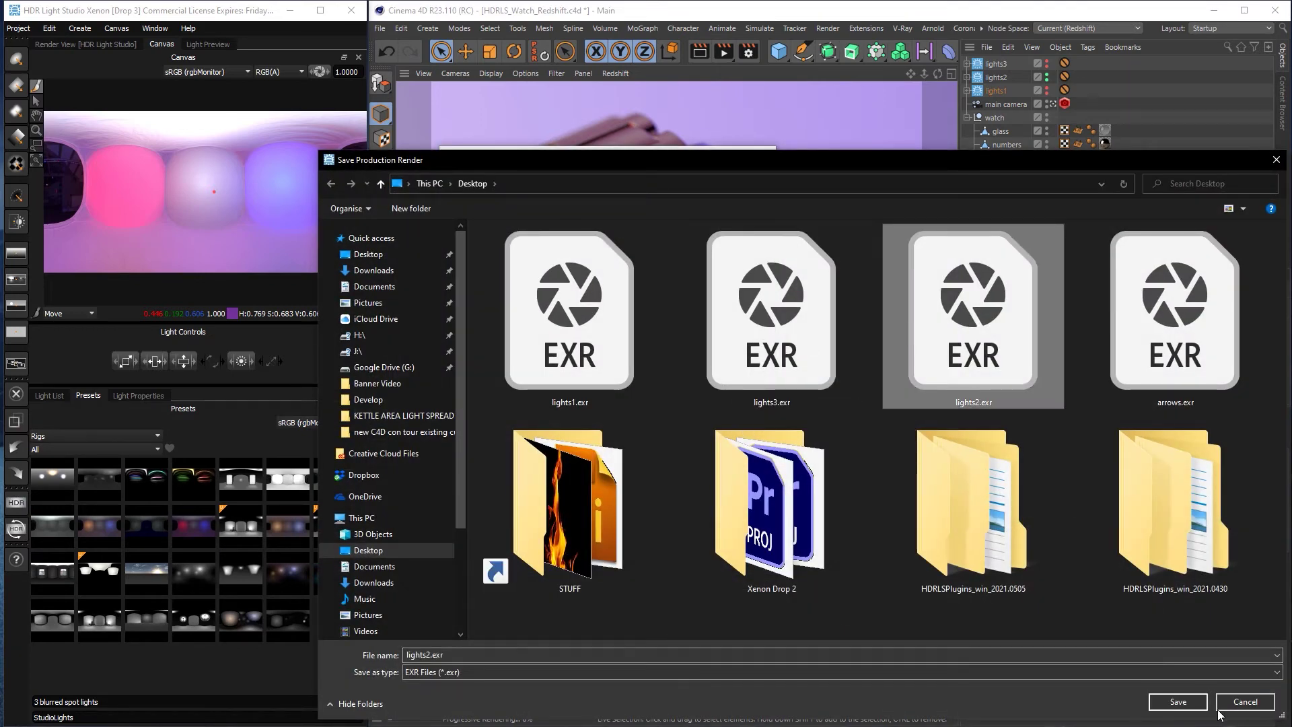
{"action": "left_click", "coordinate": [1178, 701]}
{"action": "left_click", "coordinate": [683, 372]}
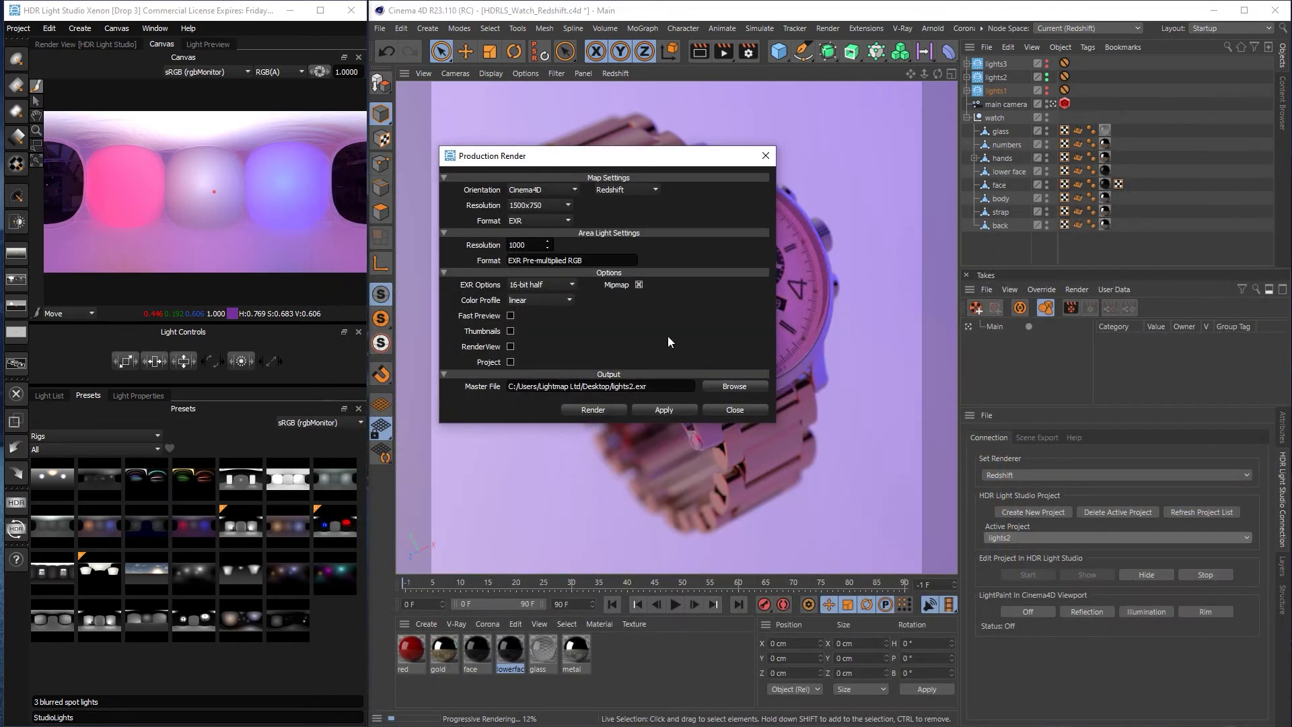
{"action": "left_click", "coordinate": [603, 405]}
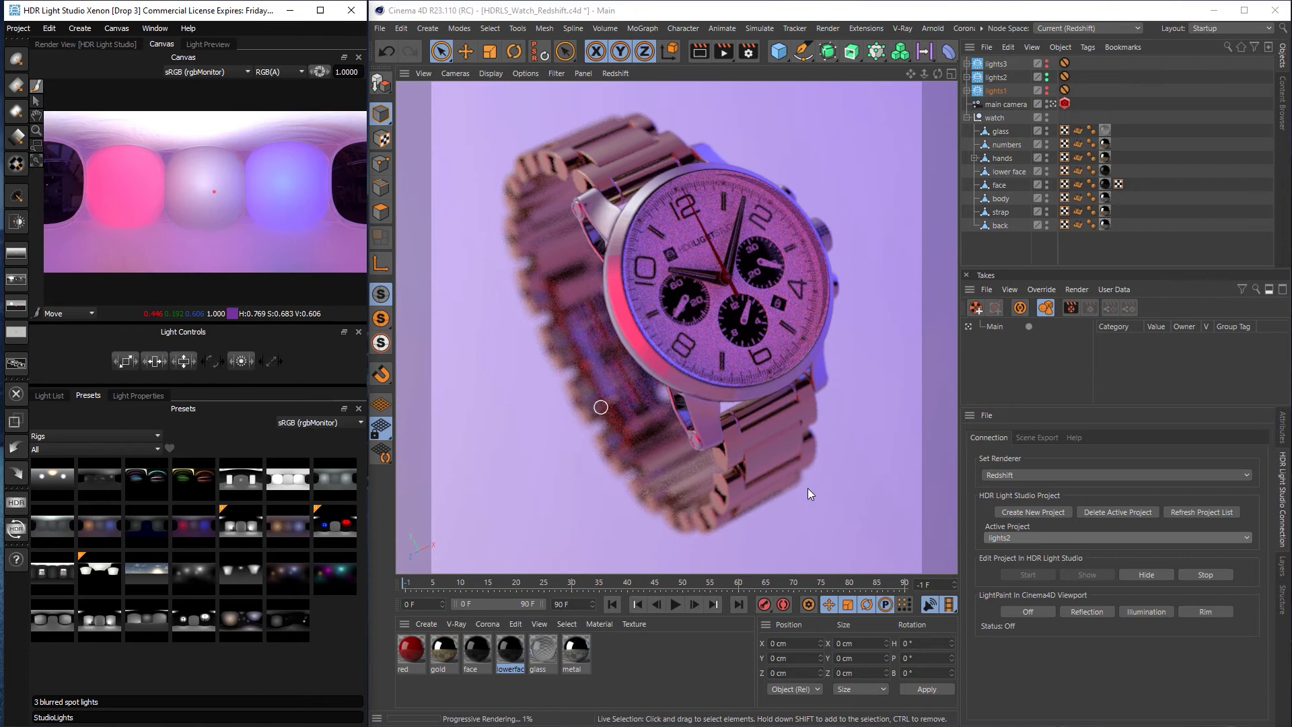
Activate the lights3 project and production-render its lighting map to lights3.exr on the Desktop, replacing the existing file.
{"action": "left_click", "coordinate": [1090, 533]}
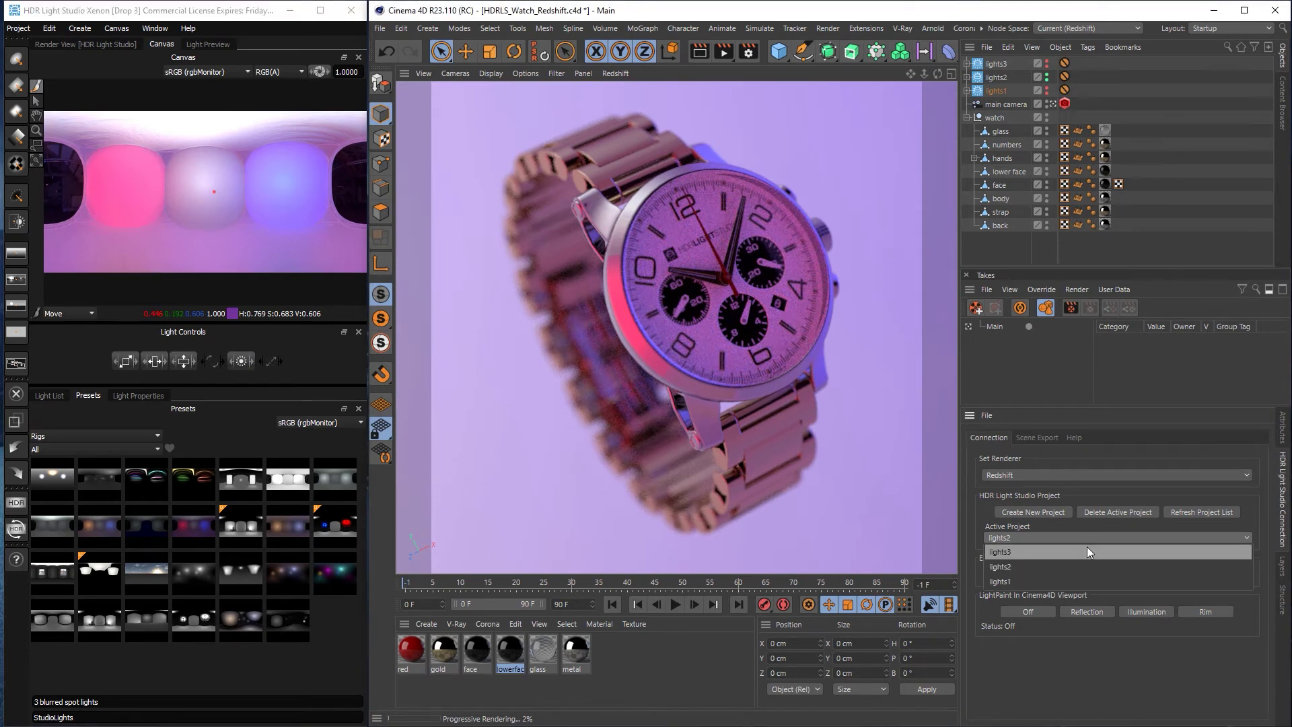
{"action": "left_click", "coordinate": [1088, 546]}
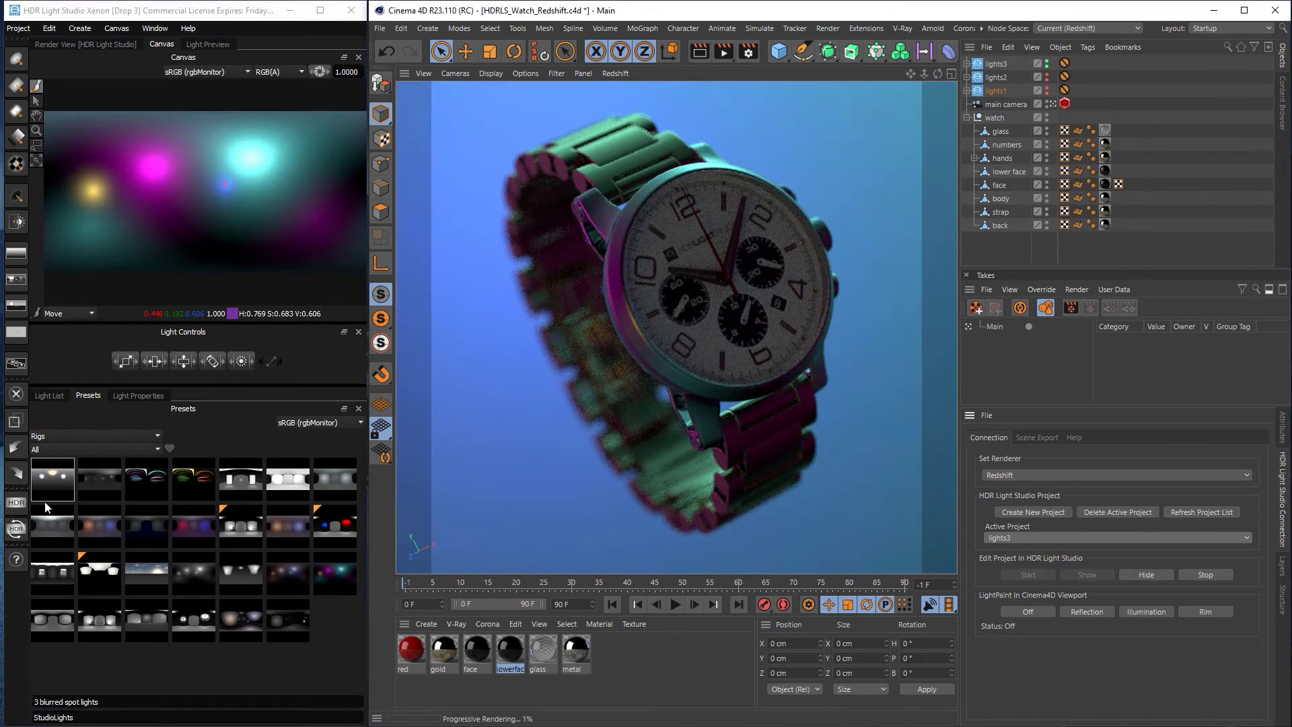
{"action": "left_click", "coordinate": [18, 503]}
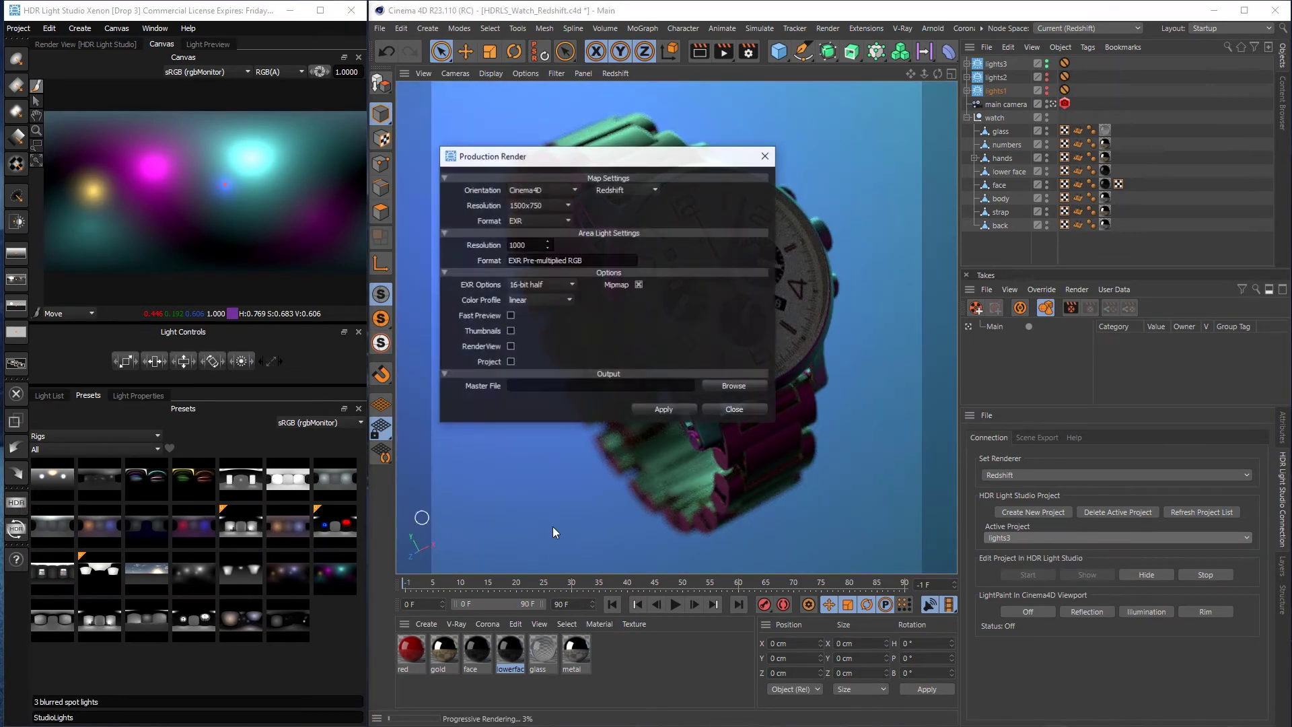
{"action": "left_click", "coordinate": [717, 388]}
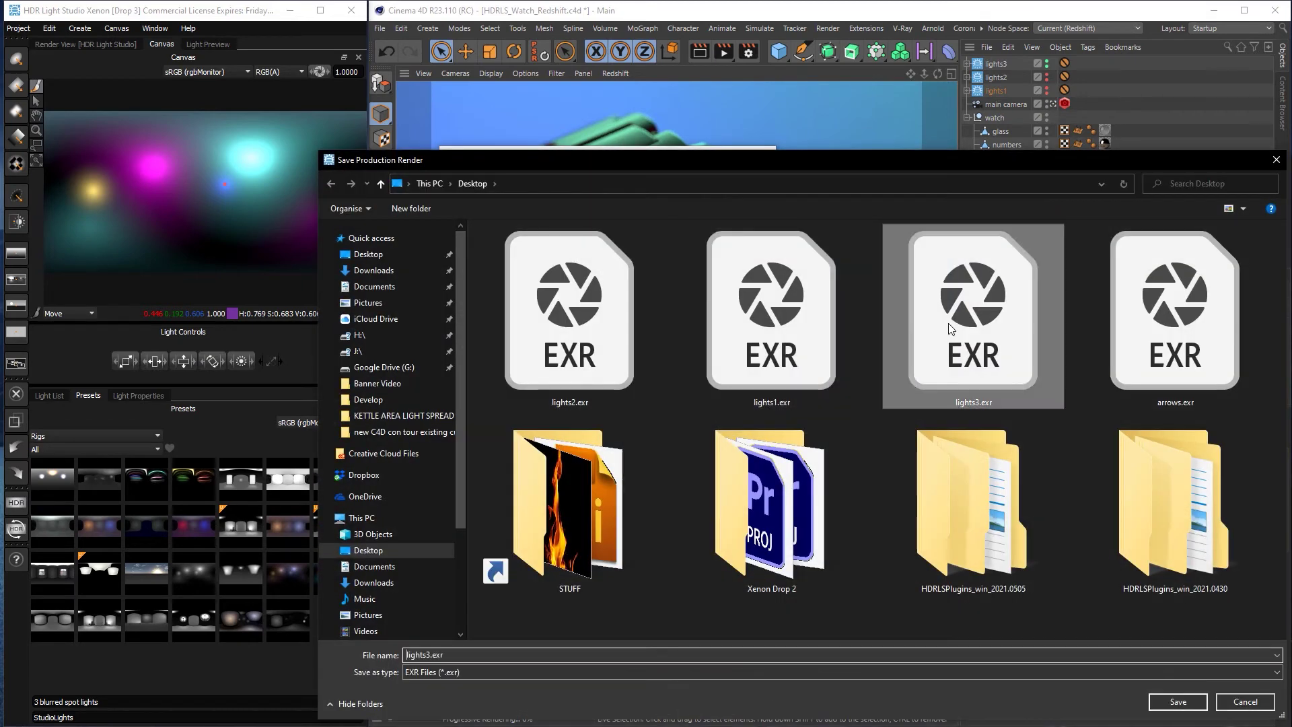
{"action": "left_click", "coordinate": [1176, 700]}
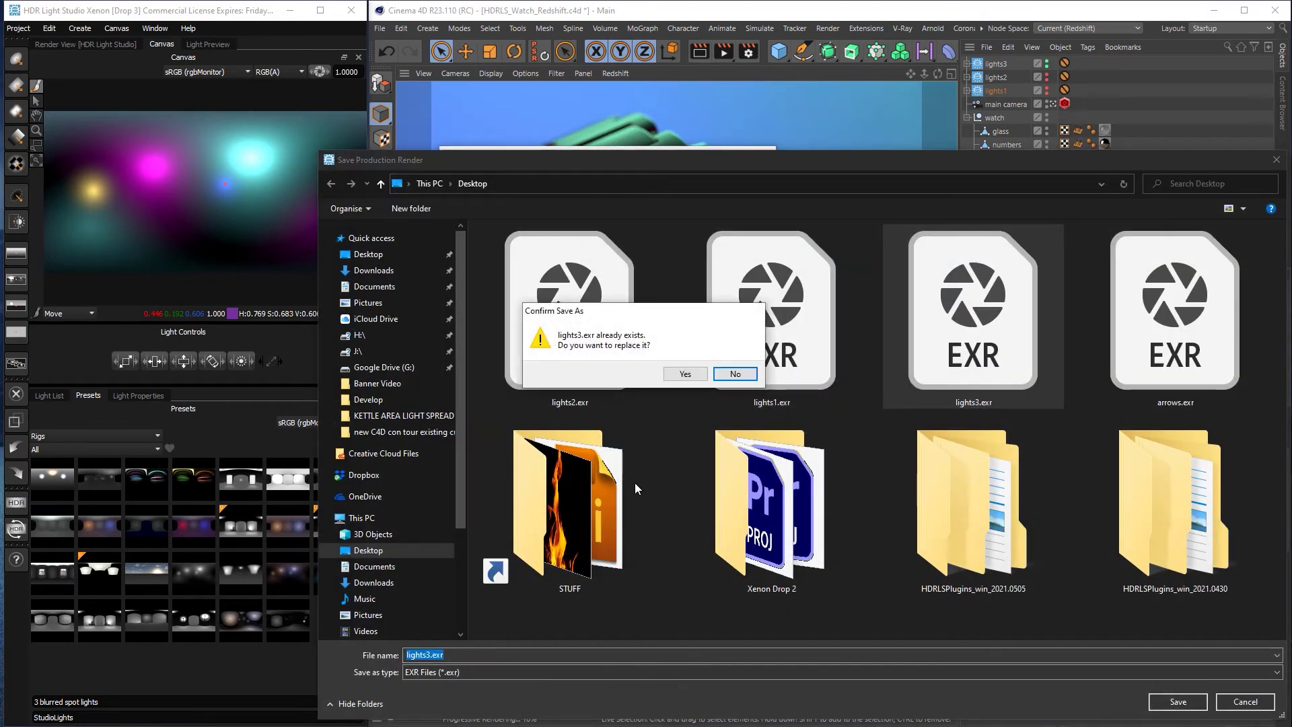
{"action": "left_click", "coordinate": [682, 374]}
{"action": "left_click", "coordinate": [594, 408]}
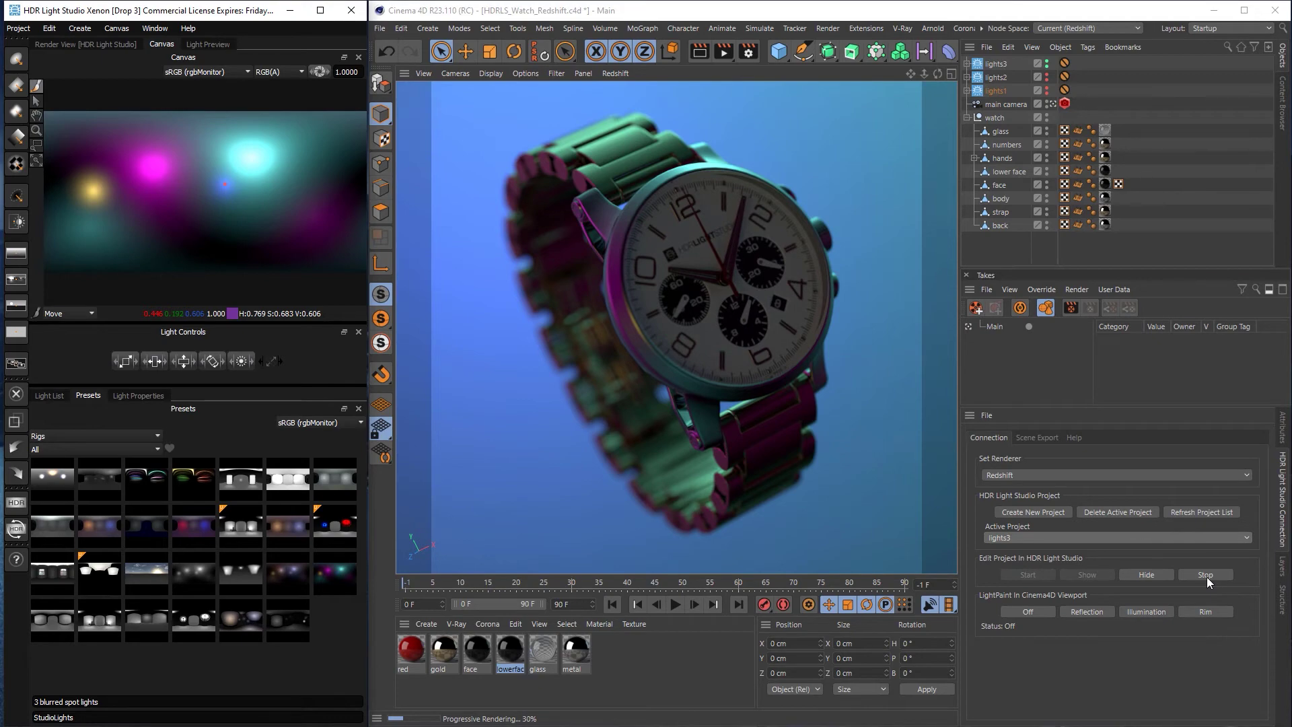
Stop editing the project in HDR Light Studio and restart the Redshift render in the Cinema 4D viewport.
{"action": "left_click", "coordinate": [1206, 576]}
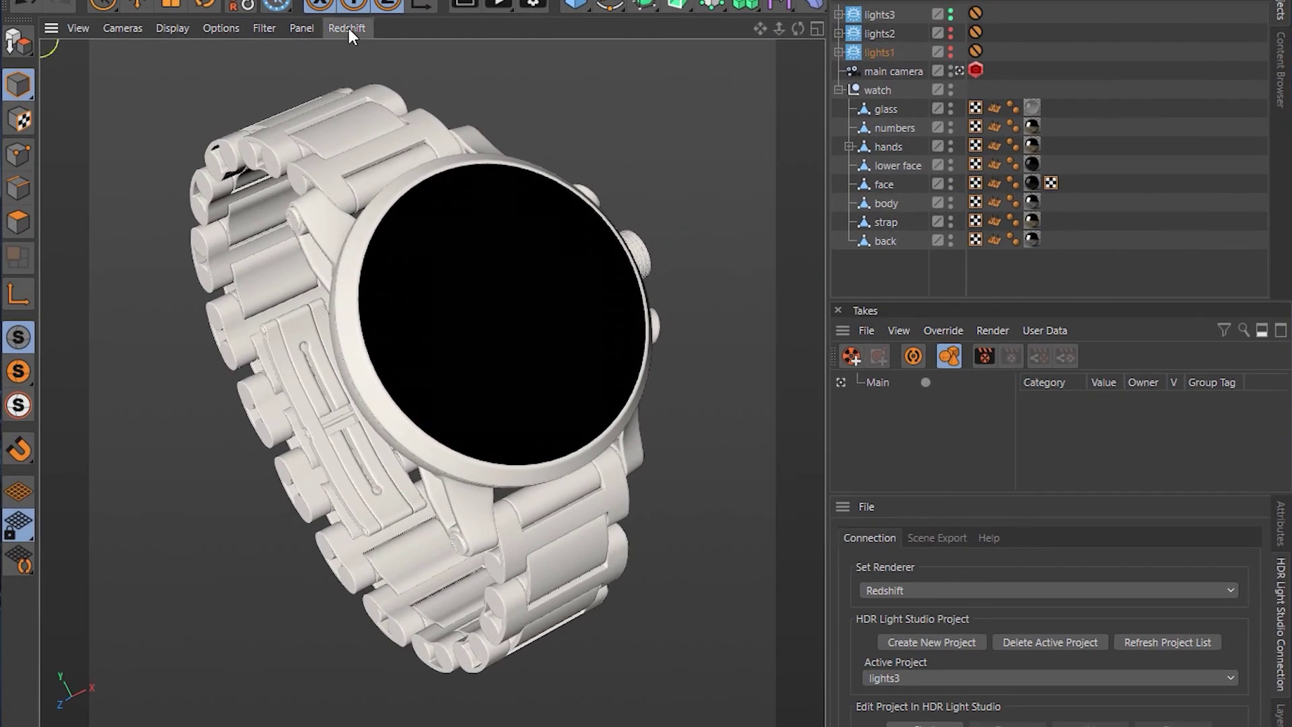
{"action": "left_click", "coordinate": [348, 28]}
{"action": "left_click", "coordinate": [362, 54]}
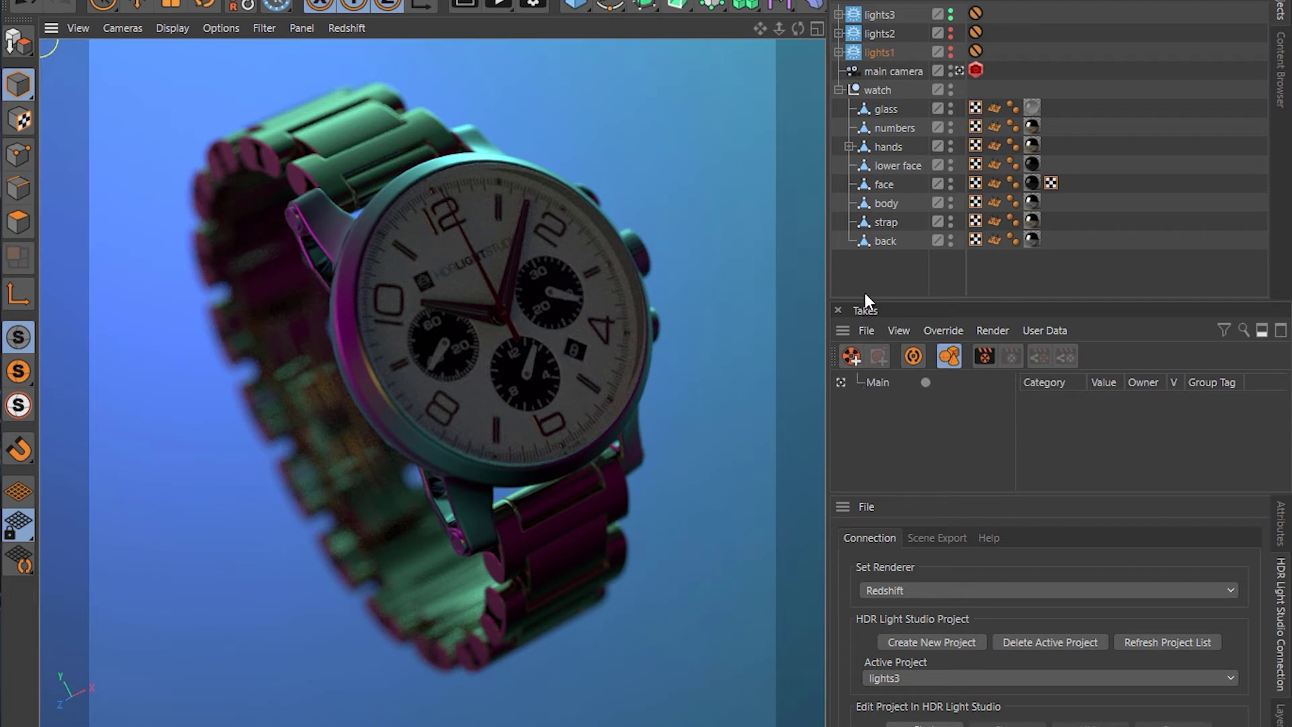
Enable Auto Take, add a take named lights1 and make lights1 the active lighting project in it.
{"action": "left_click", "coordinate": [913, 356]}
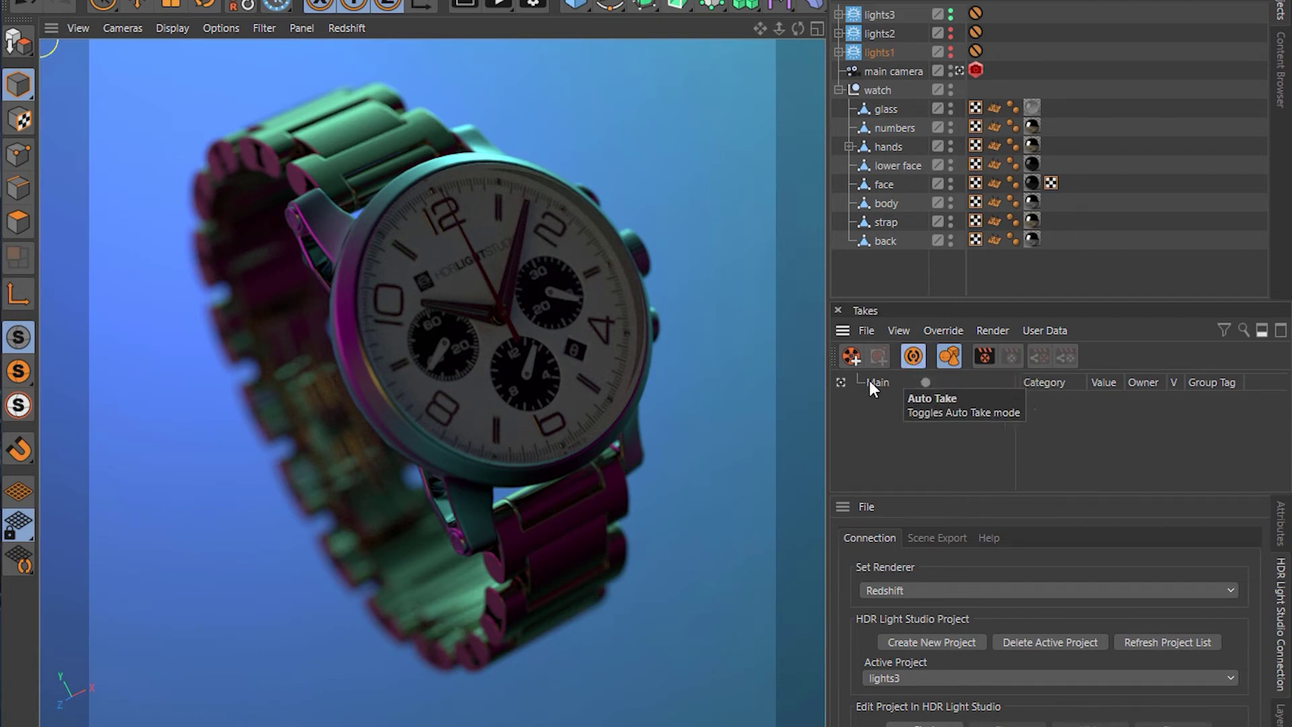
{"action": "left_click", "coordinate": [850, 356]}
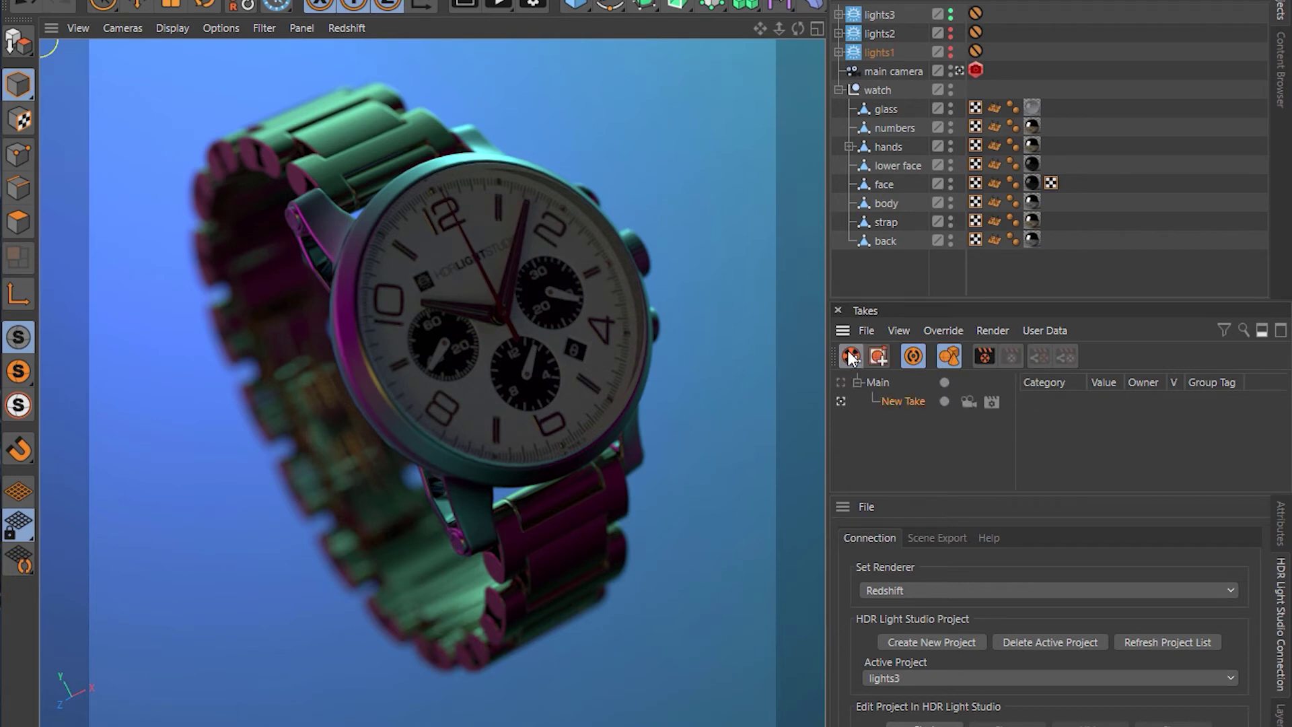
{"action": "double_click", "coordinate": [900, 401]}
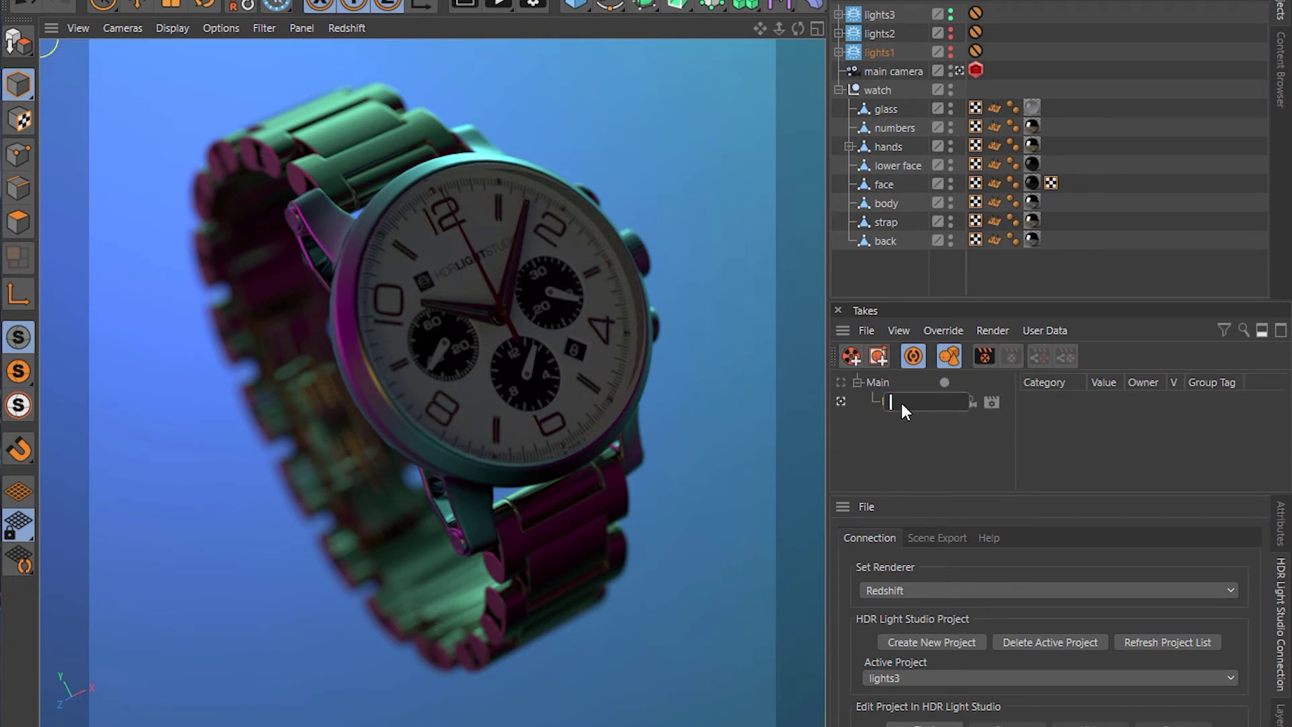
{"action": "key", "text": "Return"}
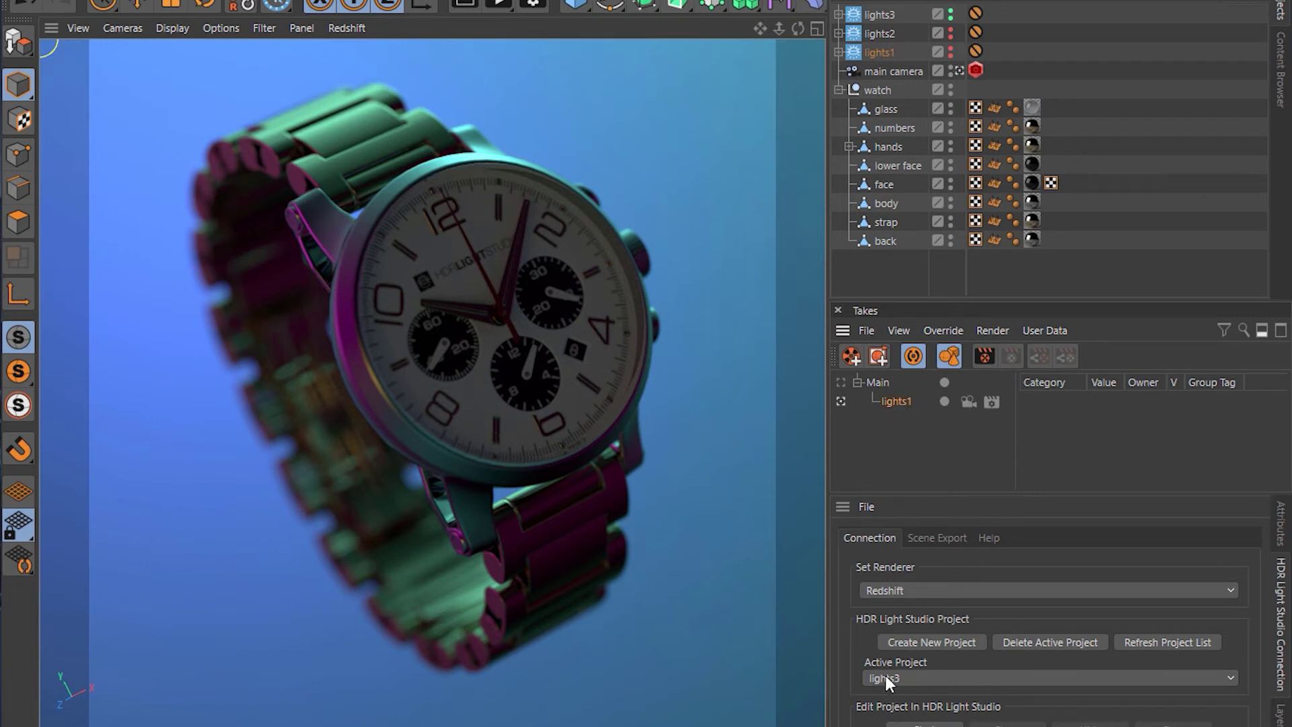
{"action": "left_click", "coordinate": [918, 676]}
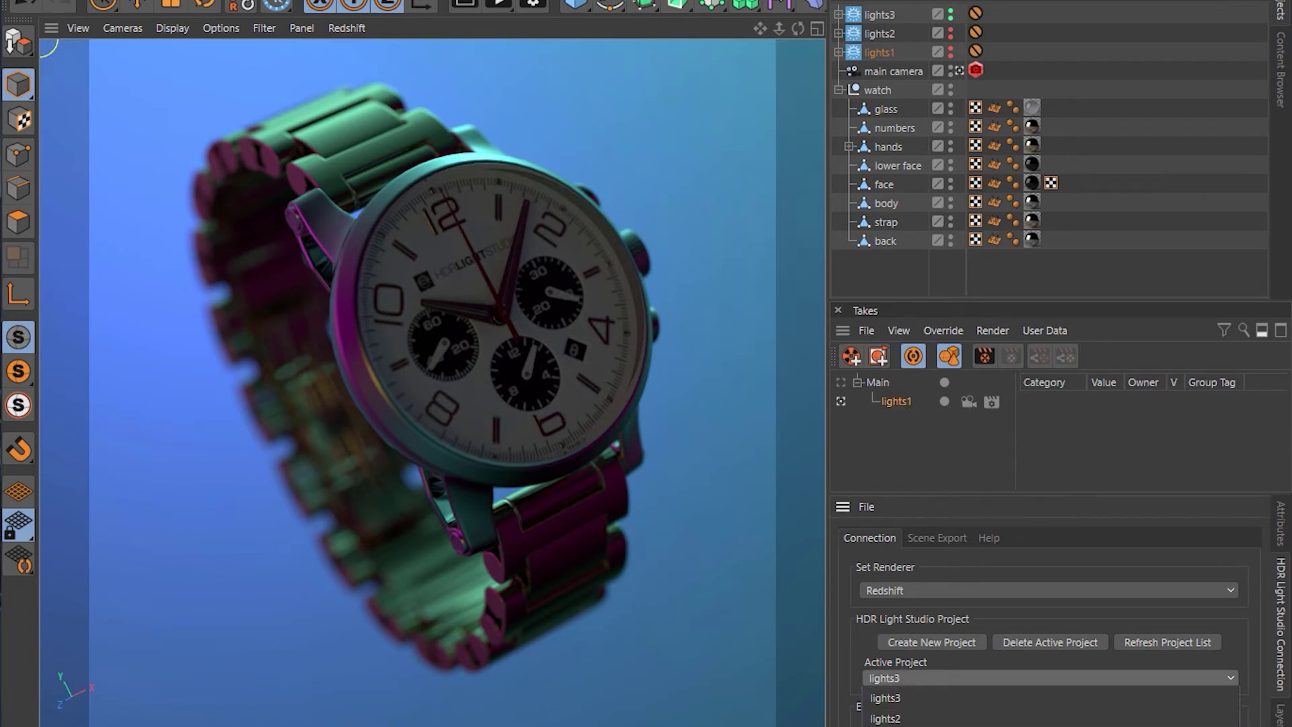
{"action": "left_click", "coordinate": [885, 725]}
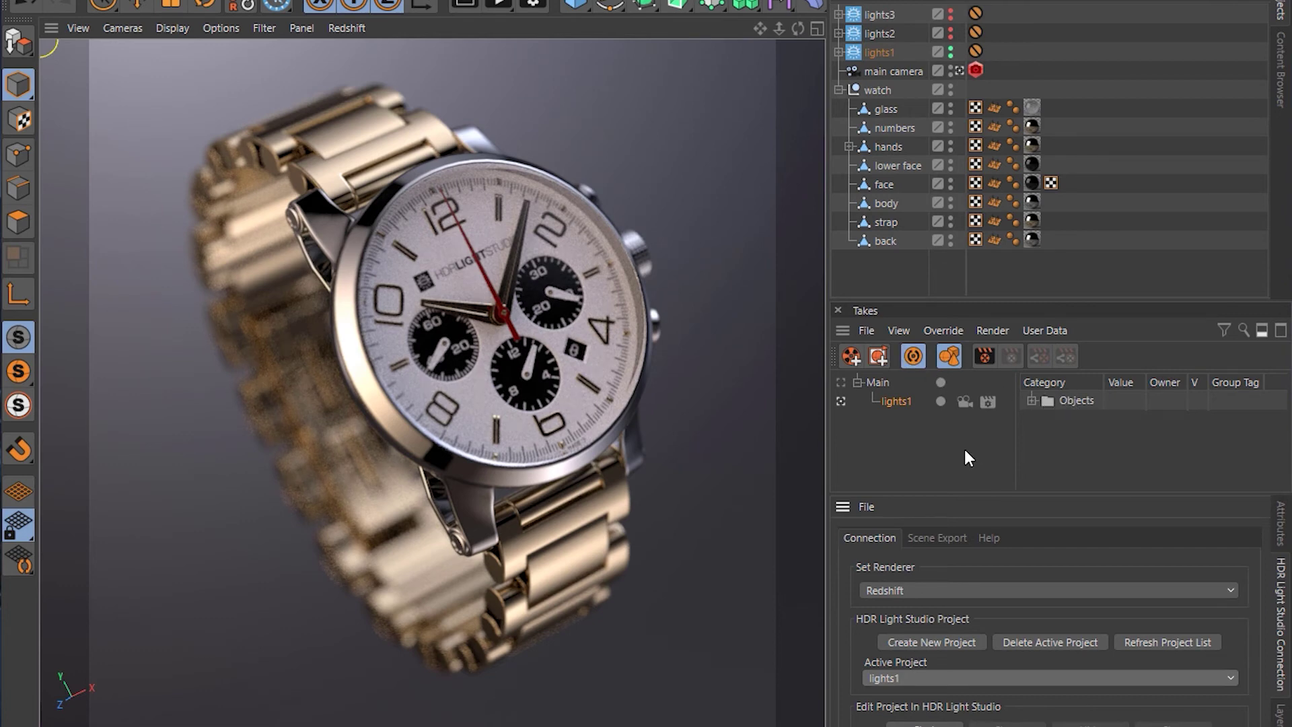
Add a take named lights2 and make lights2 the active lighting project in it.
{"action": "left_click", "coordinate": [852, 360]}
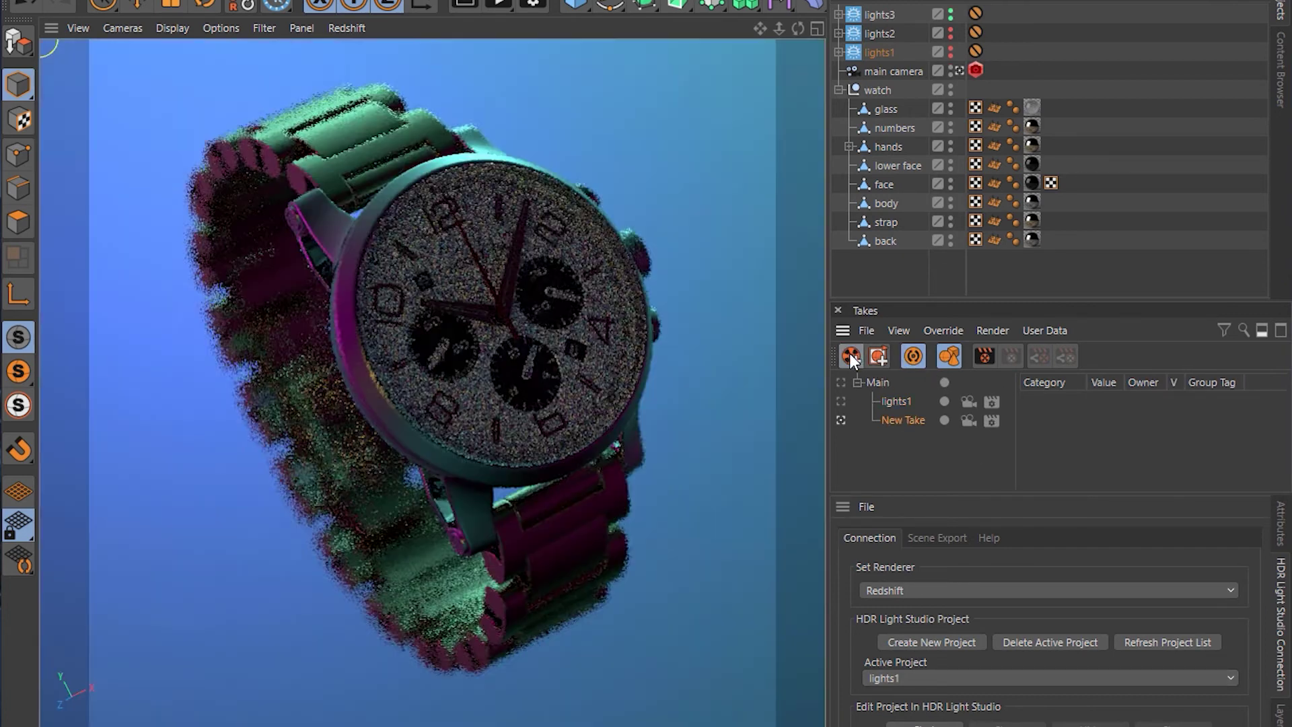
{"action": "double_click", "coordinate": [898, 417]}
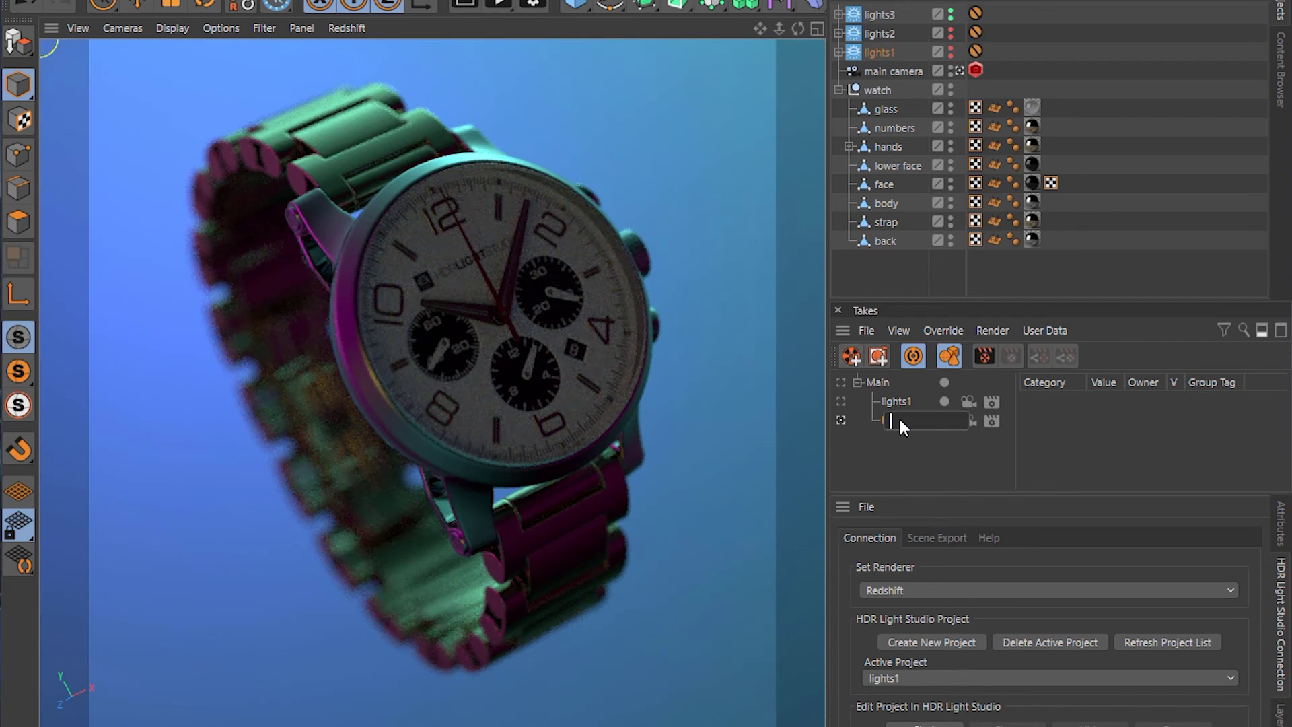
{"action": "type", "text": "lights2"}
{"action": "key", "text": "Return"}
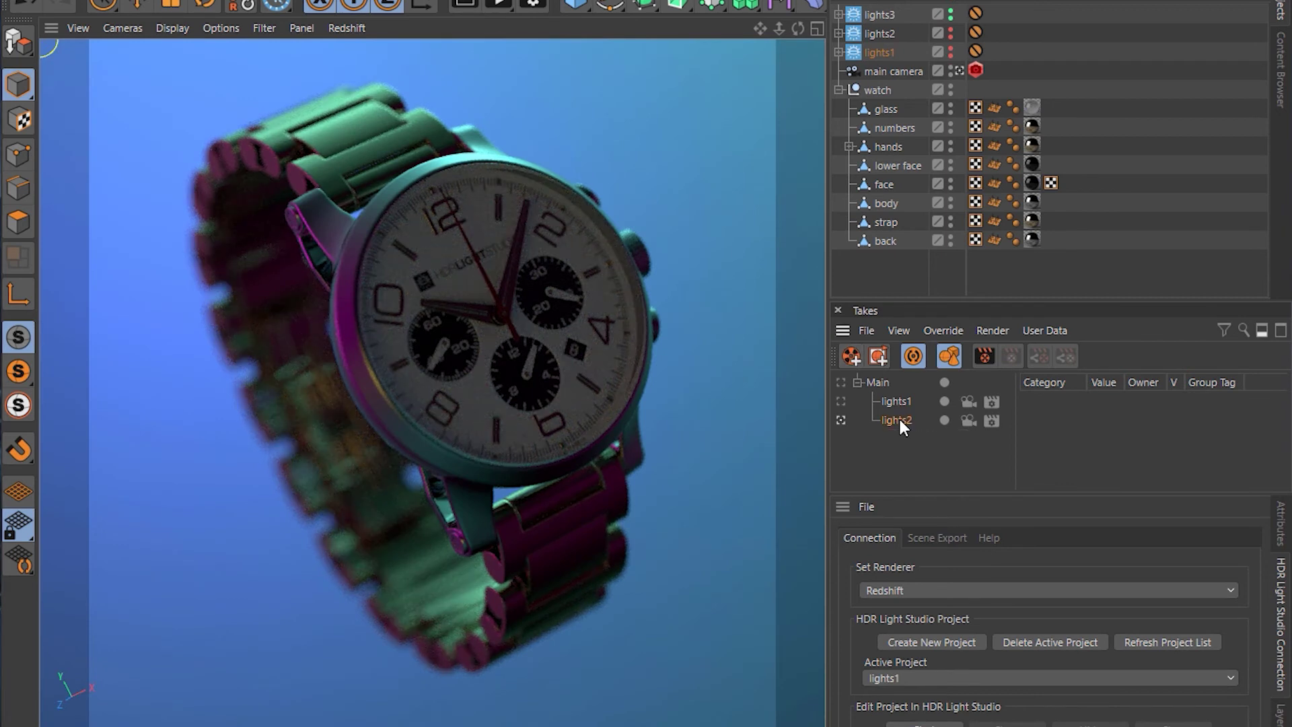
{"action": "left_click", "coordinate": [938, 674]}
{"action": "left_click", "coordinate": [932, 716]}
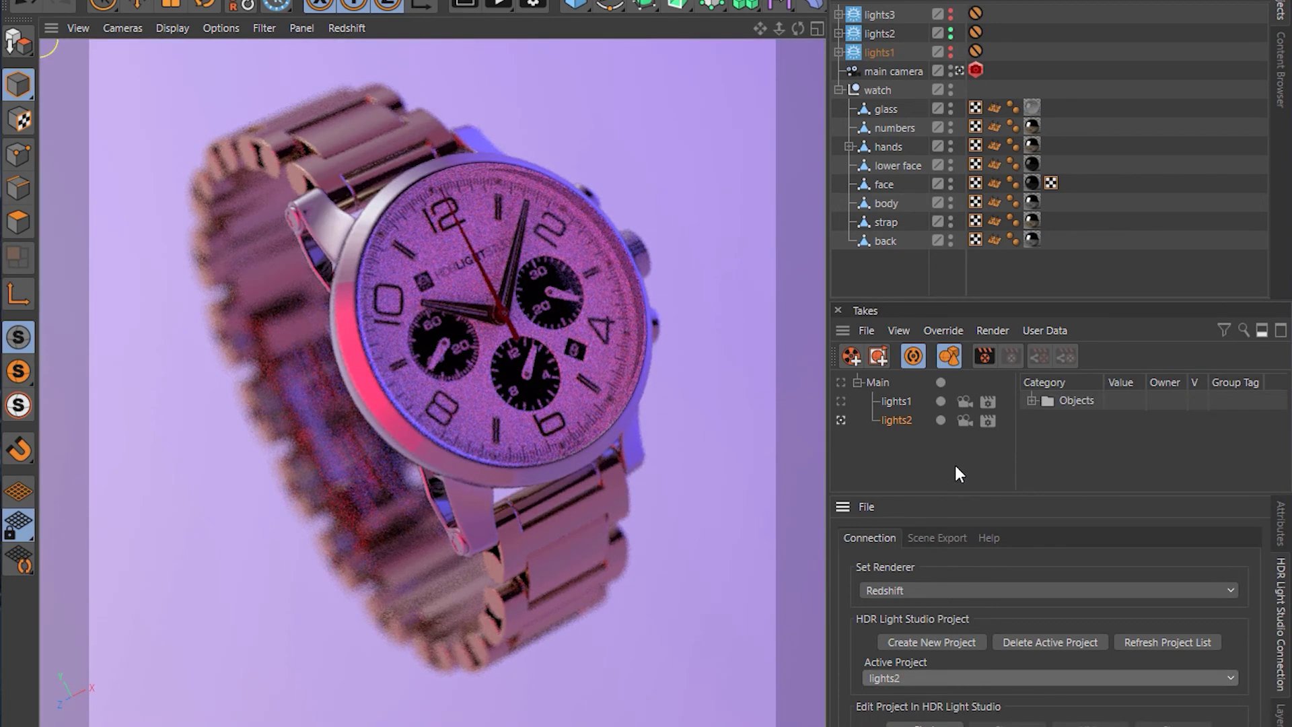
Add a take named lights3 and make lights3 the active lighting project in it.
{"action": "left_click", "coordinate": [853, 361]}
{"action": "double_click", "coordinate": [902, 441]}
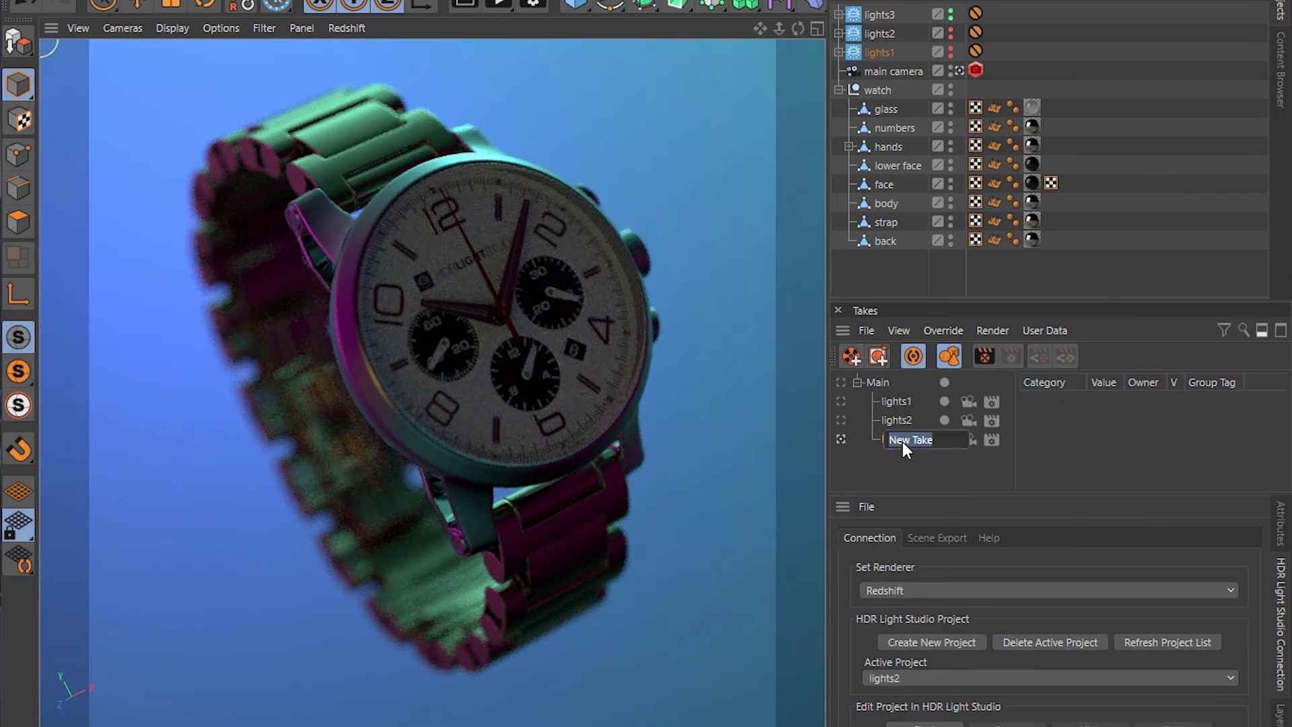
{"action": "type", "text": "lights3"}
{"action": "key", "text": "Return"}
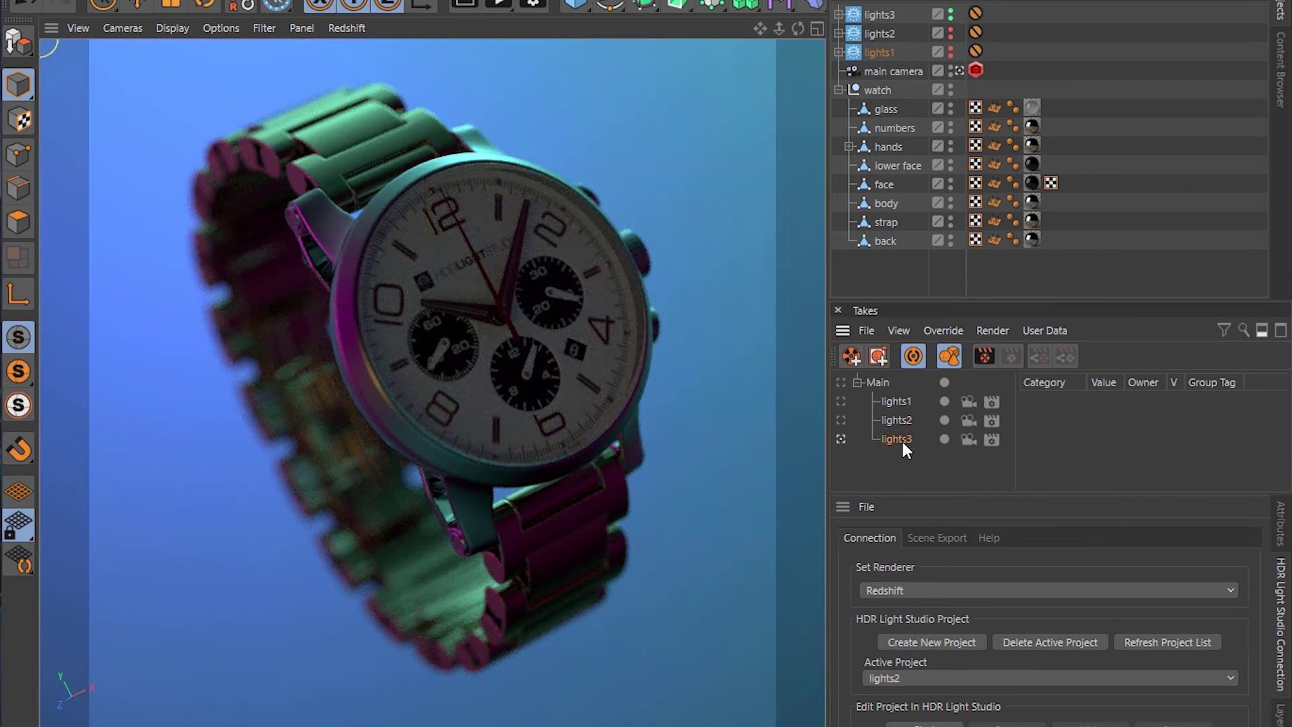
{"action": "left_click", "coordinate": [931, 676]}
{"action": "left_click", "coordinate": [931, 699]}
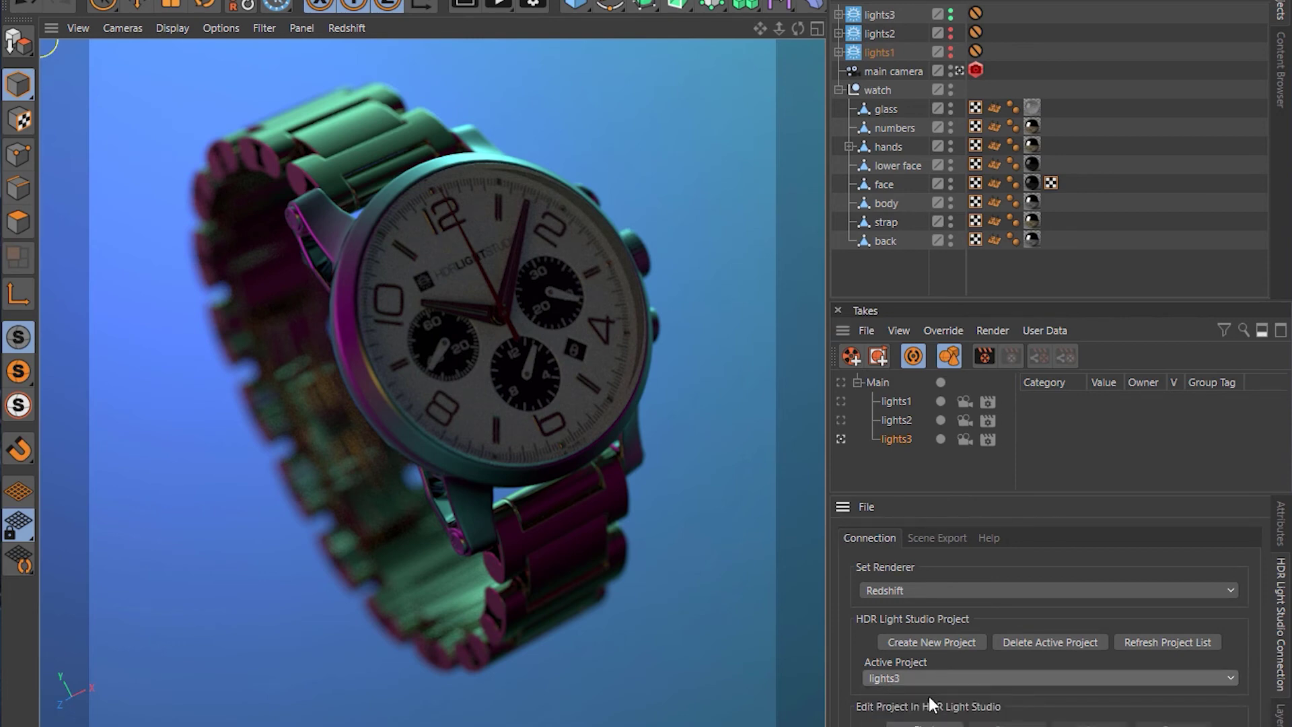
Switch between the lights1, lights2 and lights3 takes to check the watch lighting in each.
{"action": "left_click", "coordinate": [840, 420]}
{"action": "left_click", "coordinate": [840, 401]}
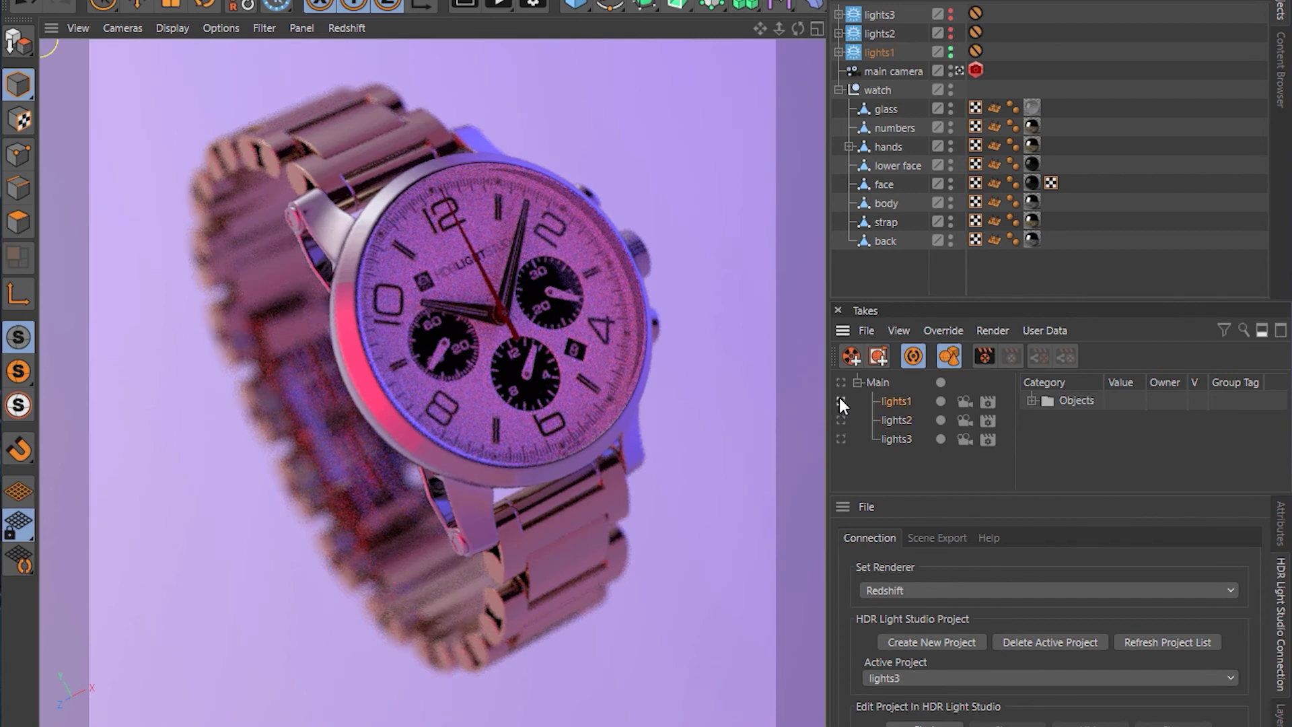
{"action": "left_click", "coordinate": [841, 420]}
{"action": "left_click", "coordinate": [841, 438]}
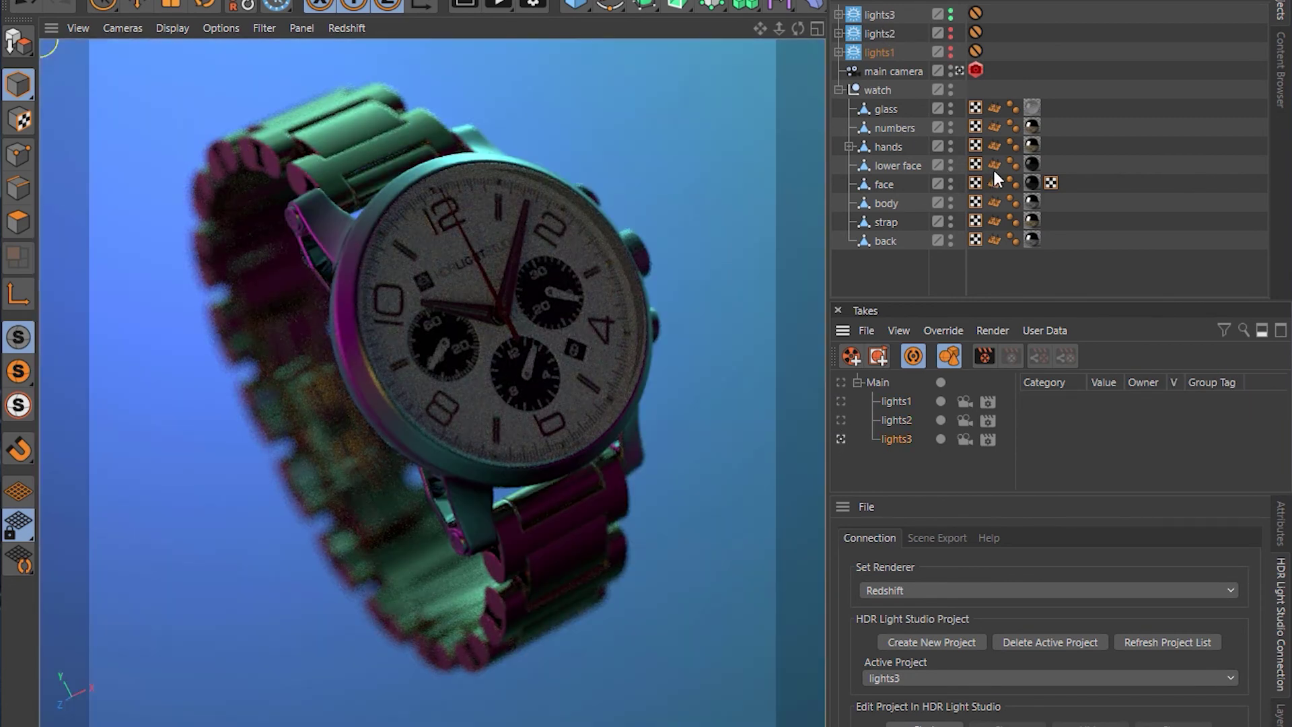